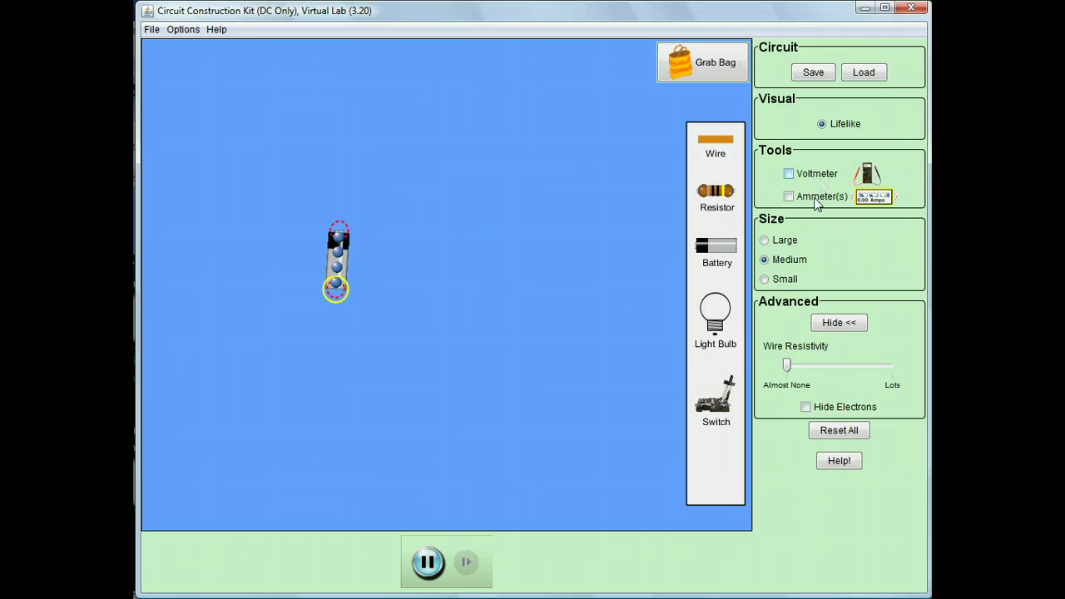
- Connect a wire, a resistor and an open switch in series to the battery, and move the battery outward to widen the circuit
{"action": "left_click_drag", "start_coordinate": [335, 289], "coordinate": [341, 290]}
{"action": "left_click_drag", "start_coordinate": [723, 151], "coordinate": [440, 230]}
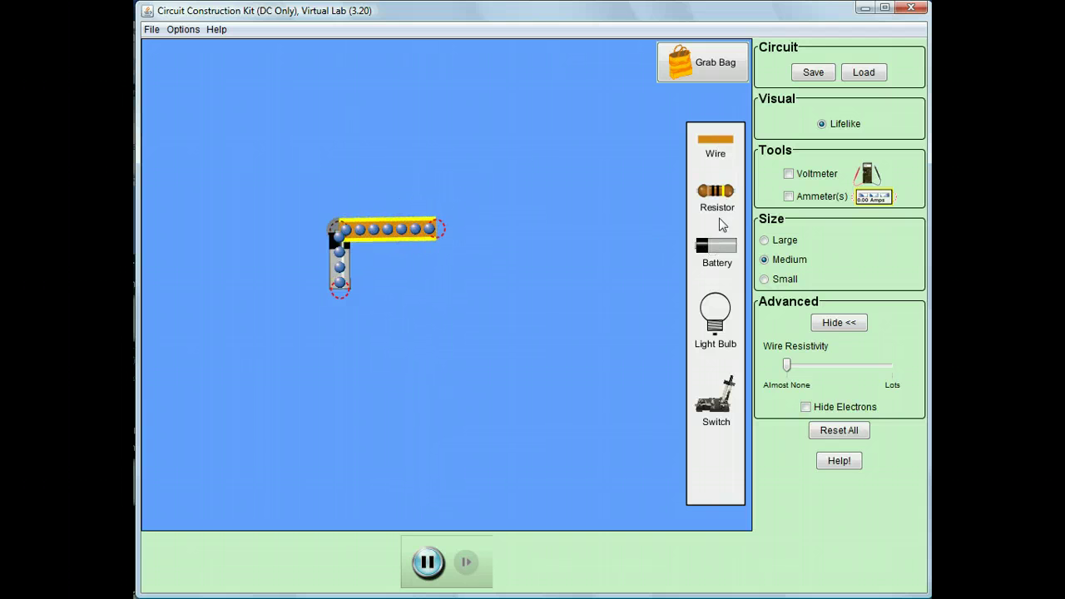
{"action": "left_click_drag", "start_coordinate": [722, 200], "coordinate": [440, 300]}
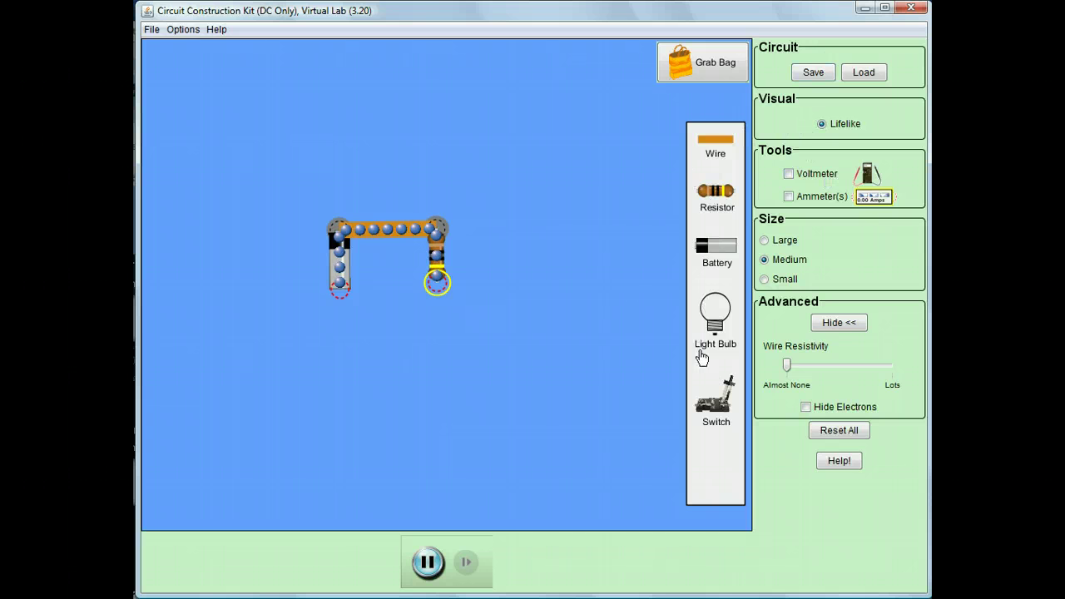
{"action": "left_click_drag", "start_coordinate": [721, 401], "coordinate": [416, 325]}
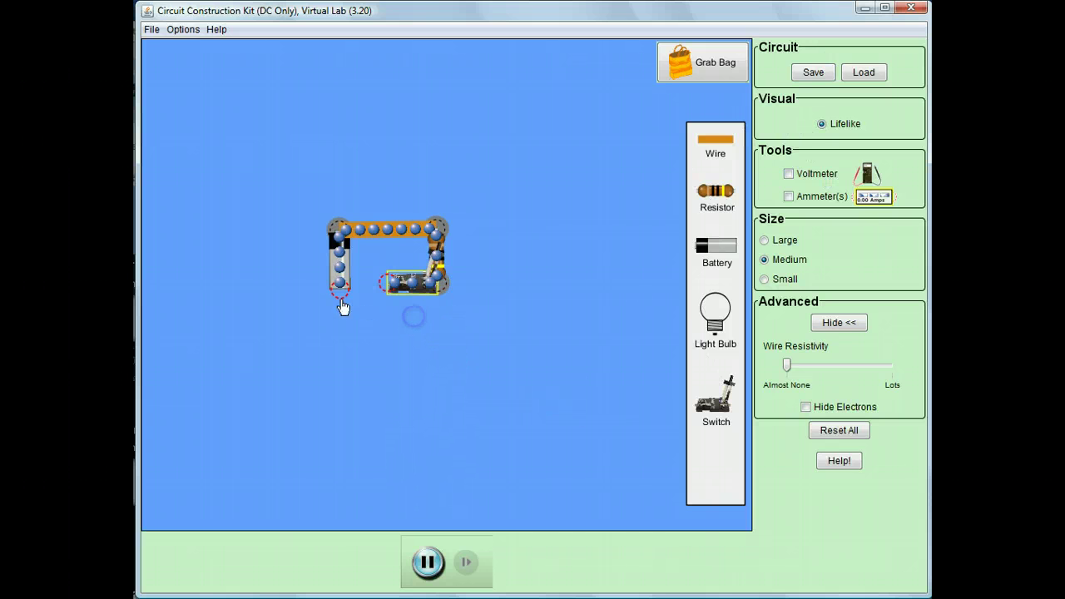
{"action": "left_click_drag", "start_coordinate": [348, 274], "coordinate": [248, 271]}
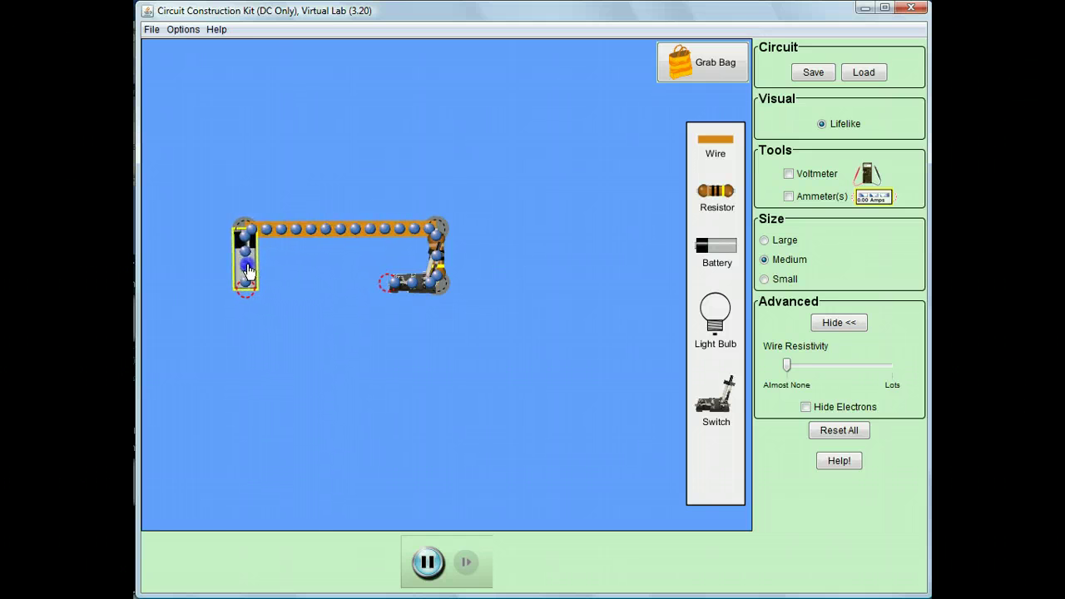
{"action": "left_click_drag", "start_coordinate": [433, 271], "coordinate": [416, 249]}
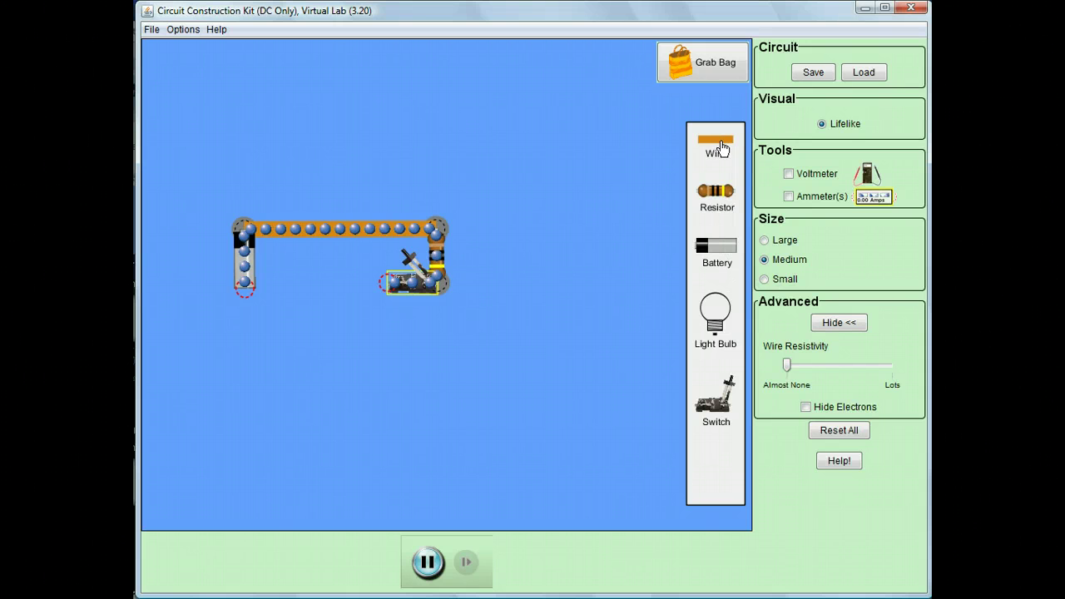
- Enable ammeters, complete the loop with an ammeter and a wire between switch and battery, and test it by closing and reopening the switch
{"action": "left_click", "coordinate": [804, 197]}
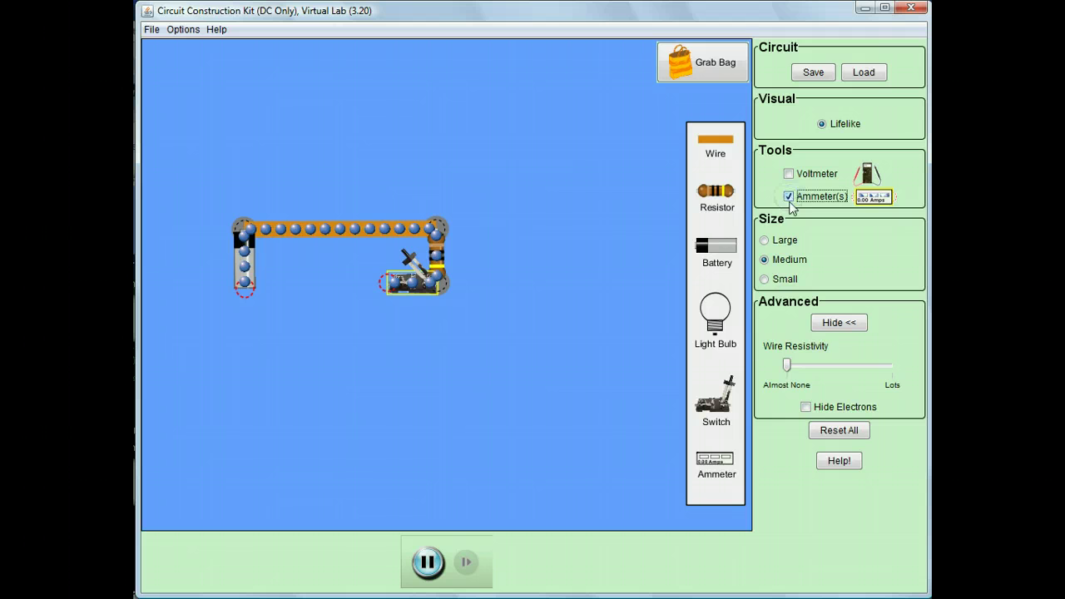
{"action": "left_click_drag", "start_coordinate": [721, 471], "coordinate": [341, 287]}
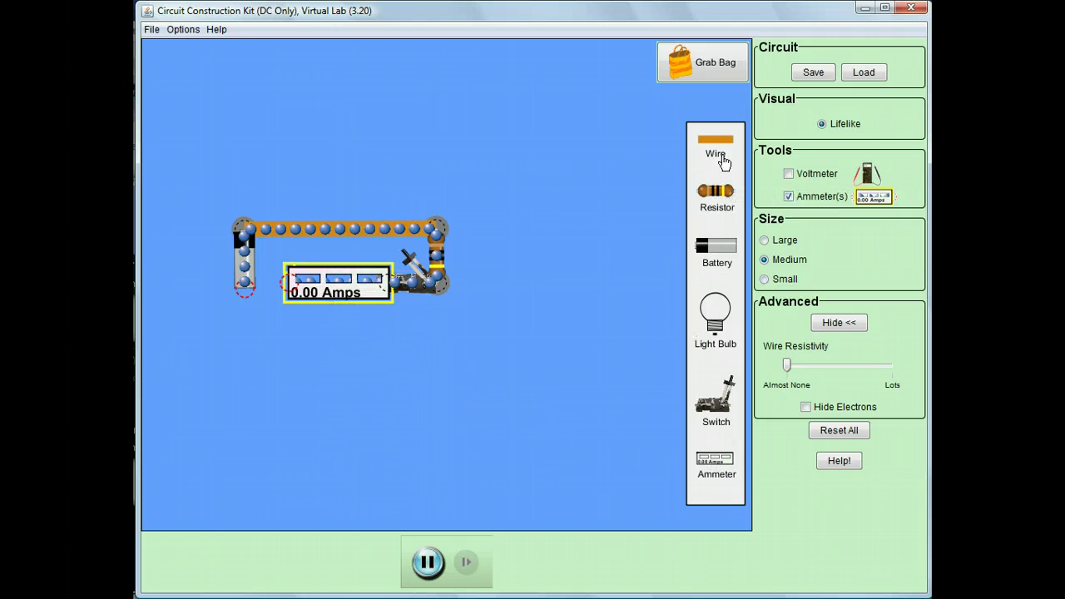
{"action": "left_click_drag", "start_coordinate": [293, 284], "coordinate": [316, 298]}
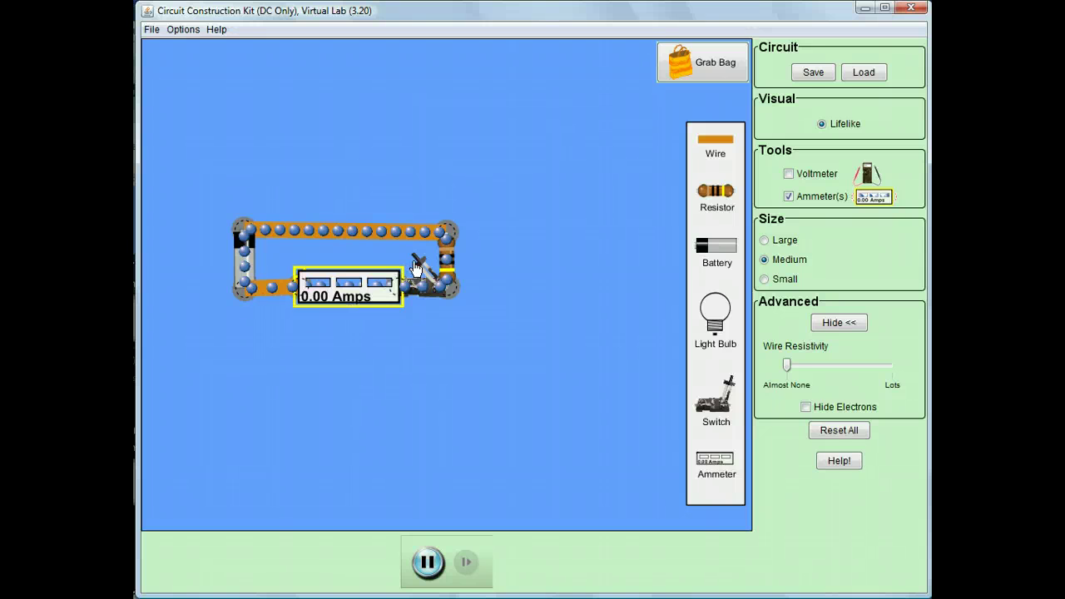
{"action": "left_click_drag", "start_coordinate": [422, 268], "coordinate": [413, 302]}
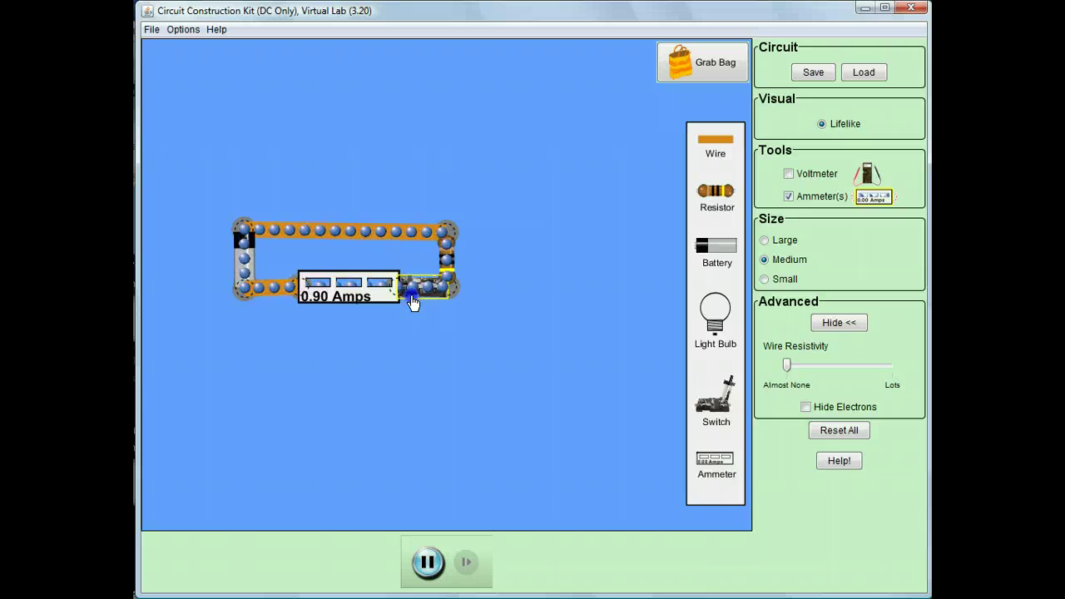
{"action": "left_click_drag", "start_coordinate": [413, 301], "coordinate": [418, 269]}
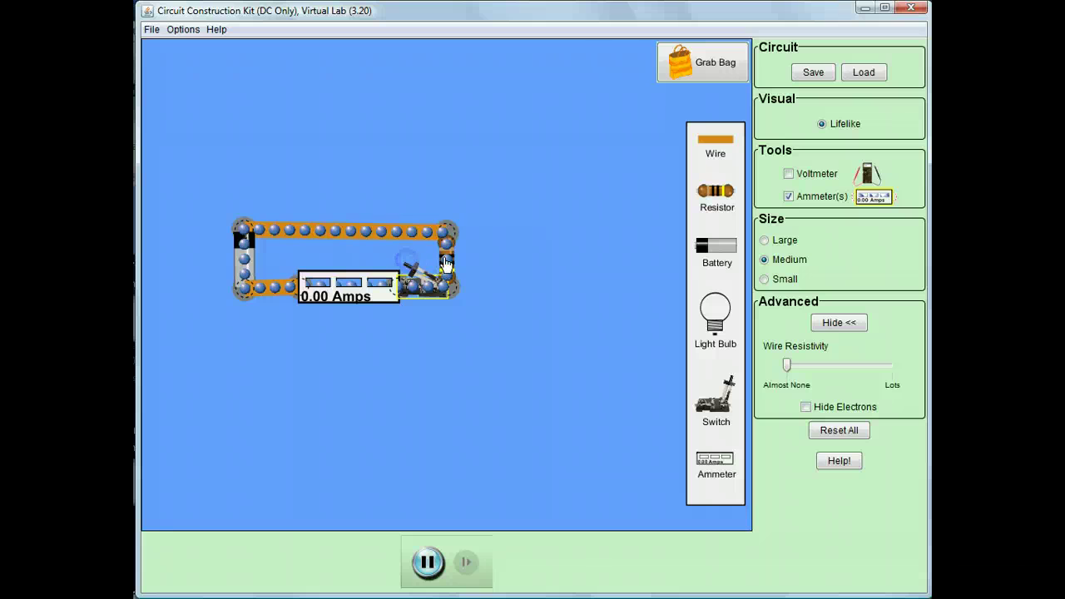
- Replace the resistor with a light bulb, show its connection at left, and wire it between the switch and the upper wire
{"action": "key", "text": "Delete"}
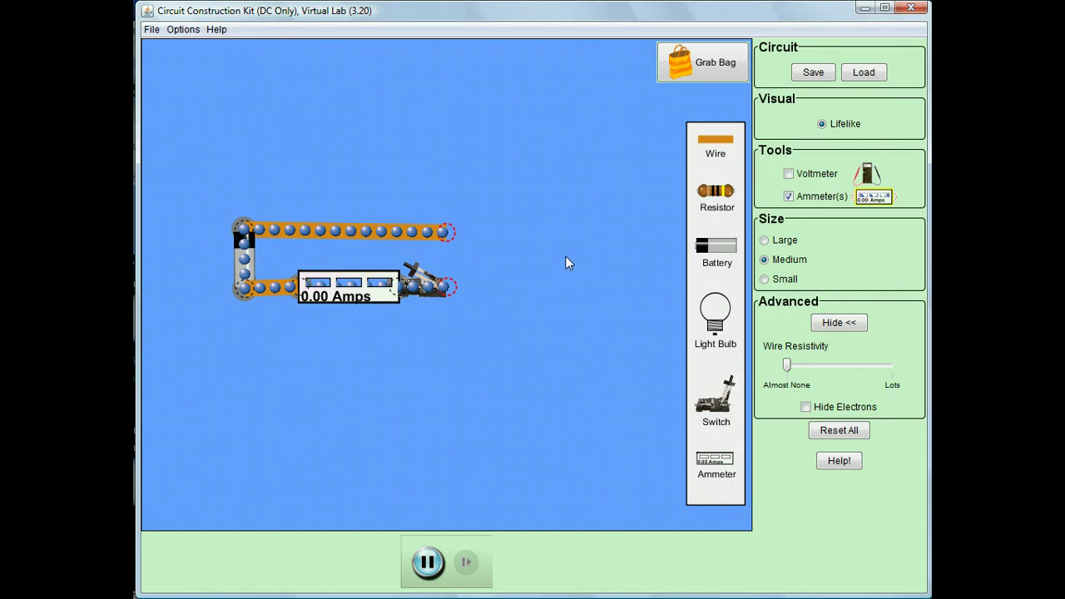
{"action": "left_click_drag", "start_coordinate": [714, 312], "coordinate": [498, 288]}
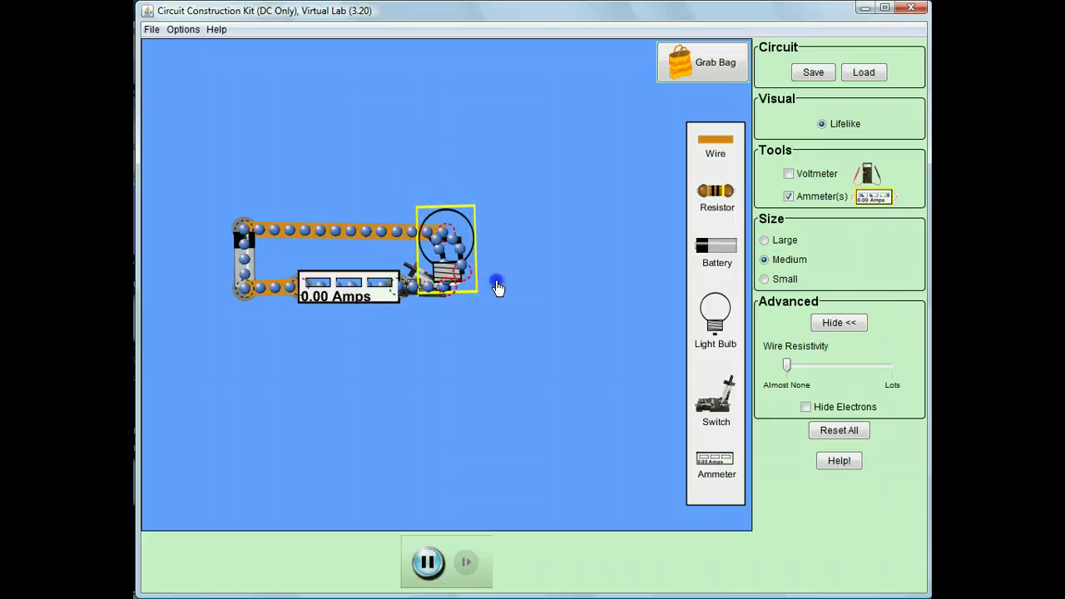
{"action": "right_click", "coordinate": [454, 265]}
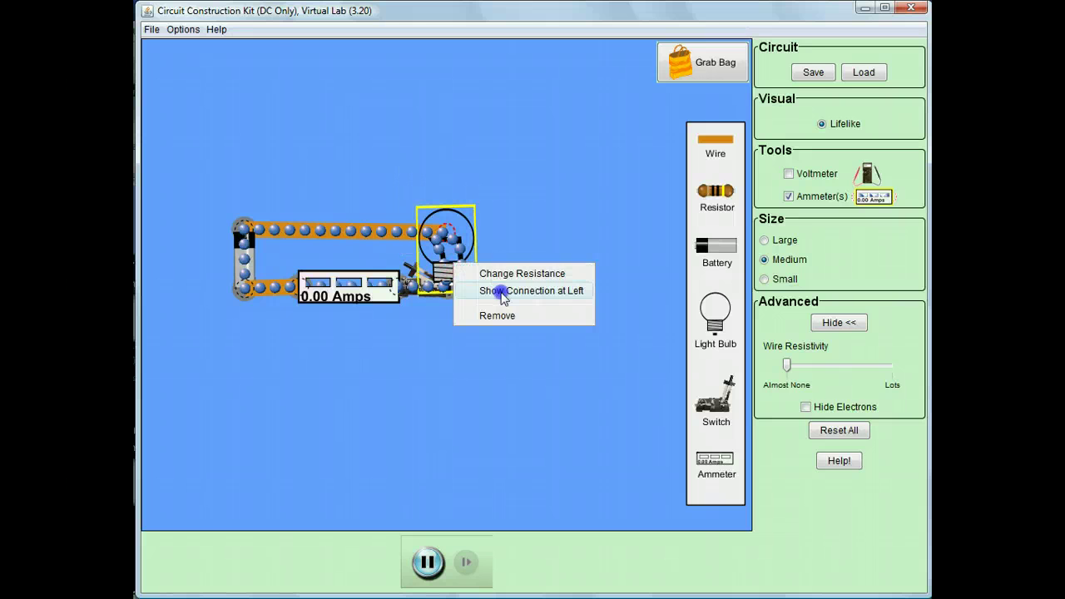
{"action": "left_click_drag", "start_coordinate": [446, 249], "coordinate": [505, 326]}
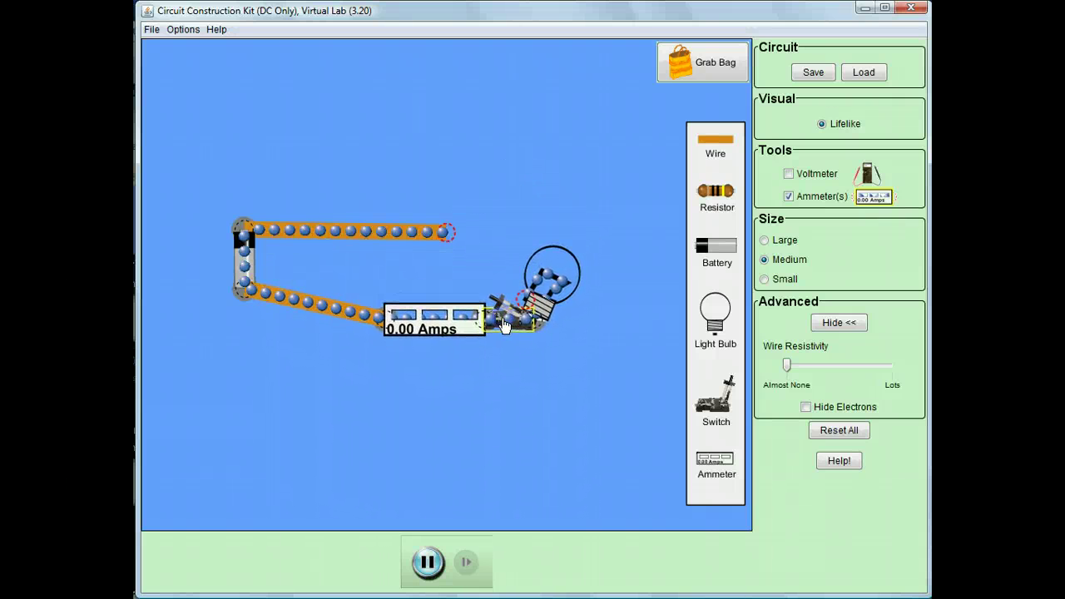
{"action": "left_click", "coordinate": [616, 184]}
{"action": "left_click_drag", "start_coordinate": [715, 150], "coordinate": [531, 288]}
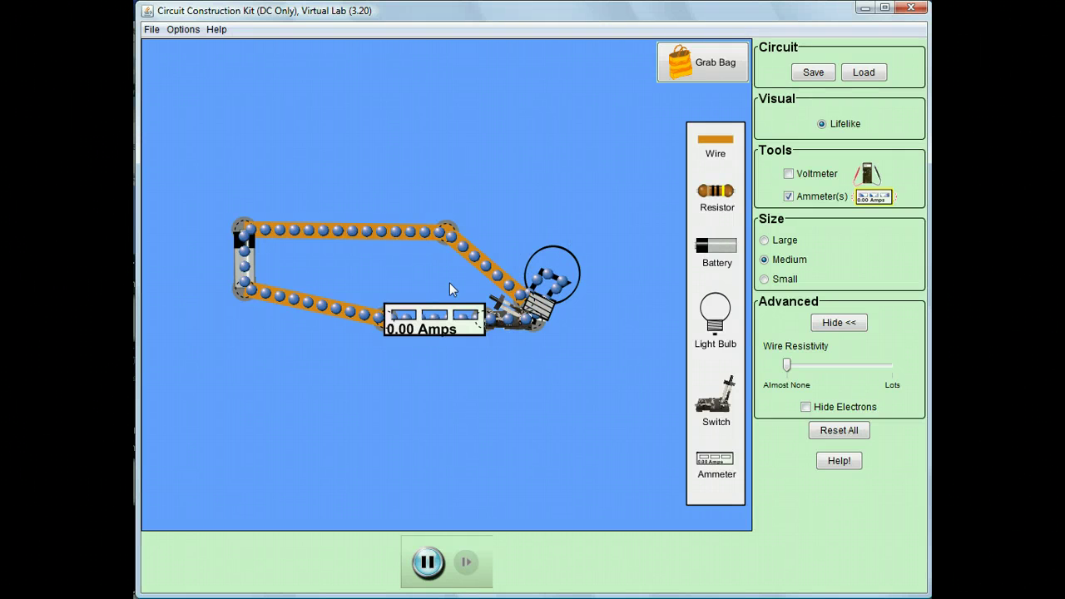
- Test the light bulb circuit by closing the switch and opening it again
{"action": "left_click", "coordinate": [497, 306]}
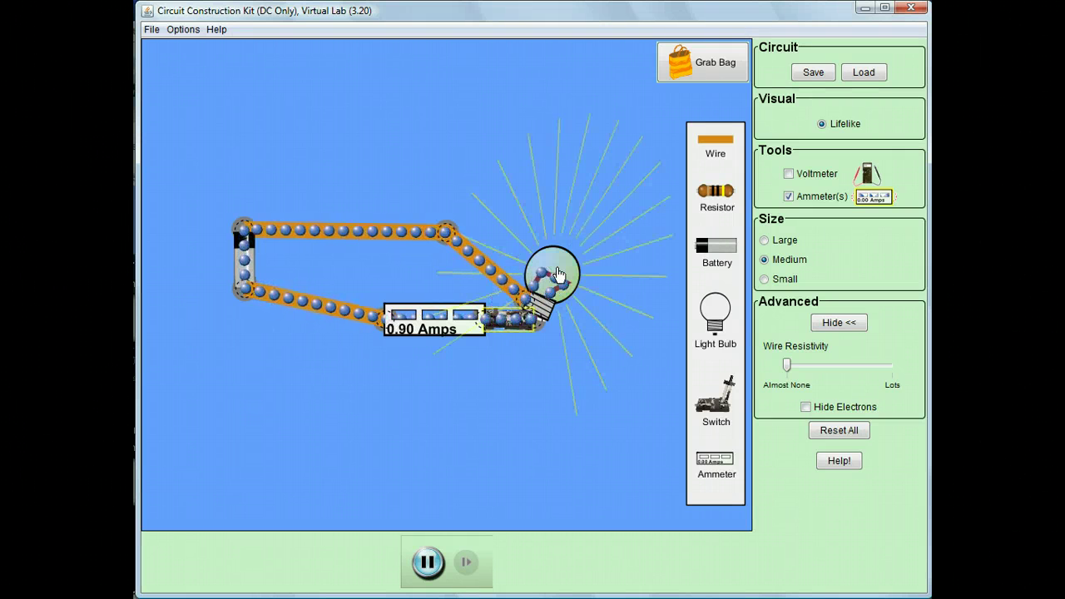
{"action": "left_click", "coordinate": [492, 310]}
{"action": "left_click", "coordinate": [422, 321]}
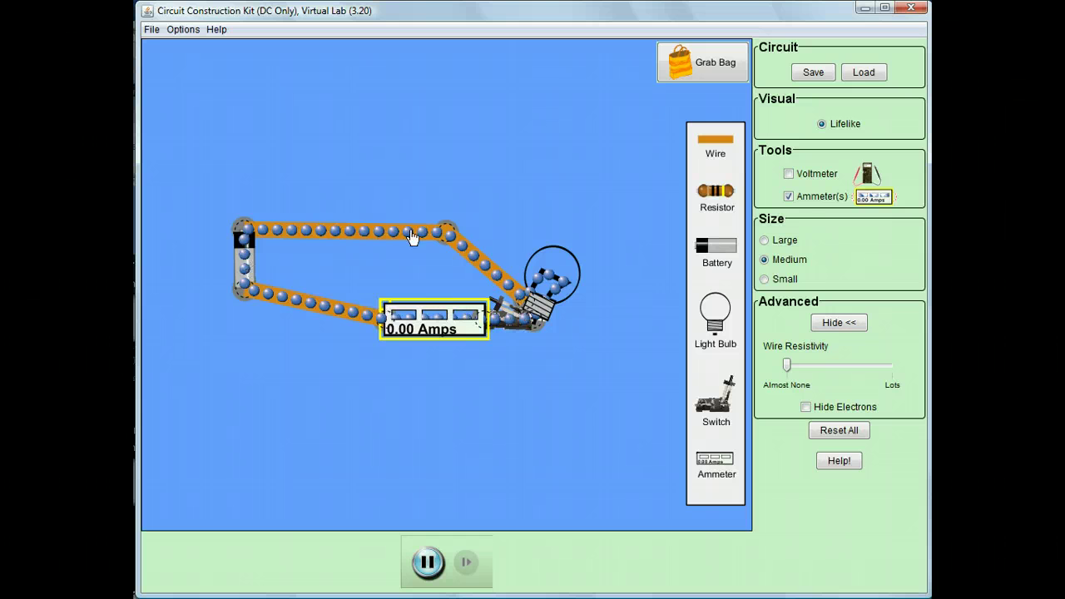
- Examine which options are available for the ammeter, the battery and the lower wire
{"action": "left_click", "coordinate": [431, 332]}
{"action": "right_click", "coordinate": [436, 320]}
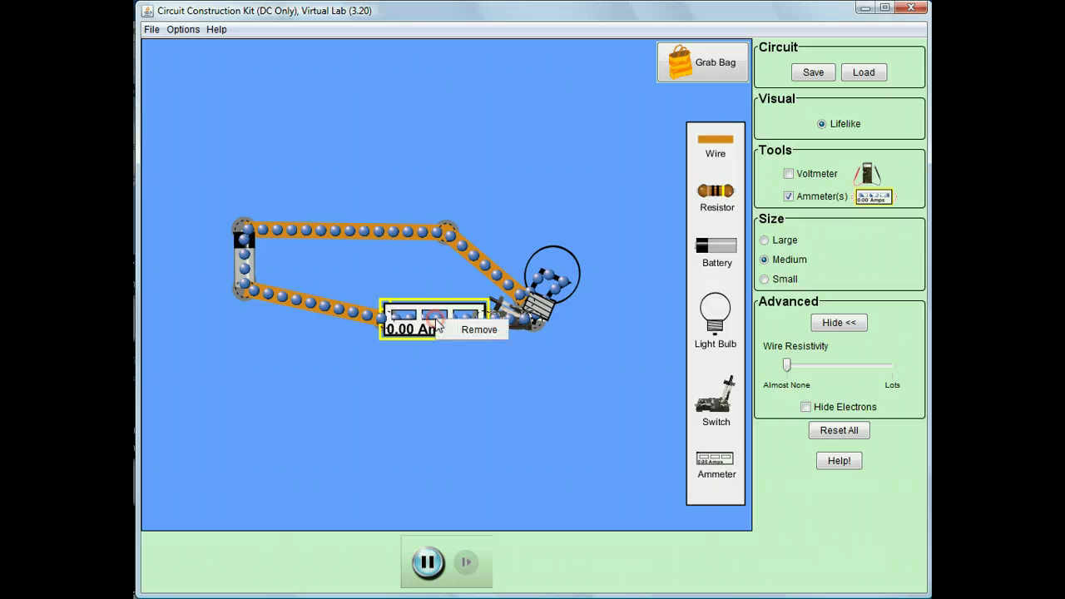
{"action": "left_click", "coordinate": [412, 279]}
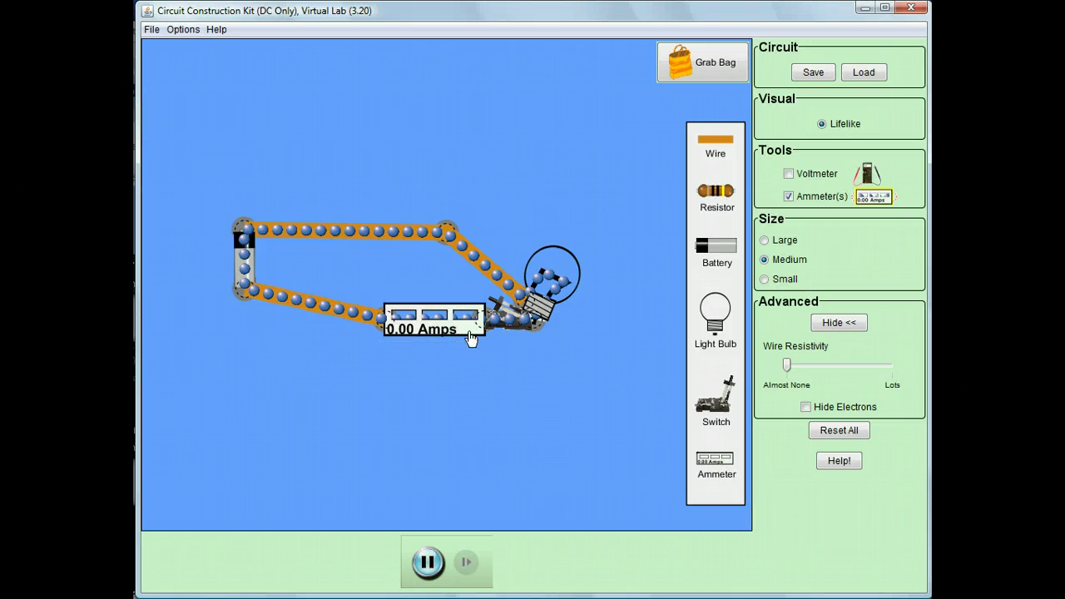
{"action": "left_click", "coordinate": [458, 328]}
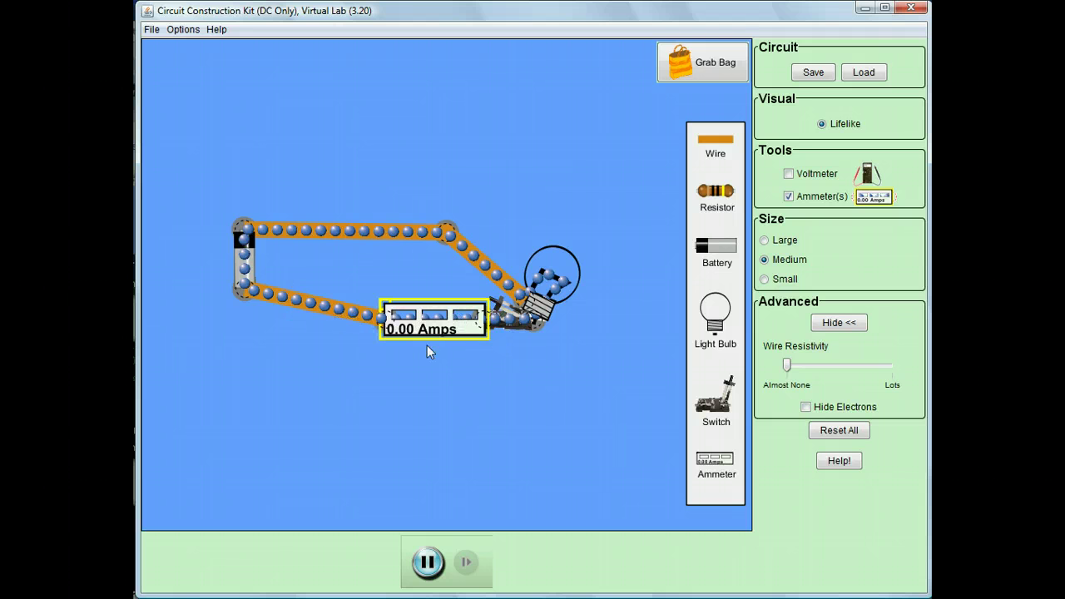
{"action": "right_click", "coordinate": [243, 266]}
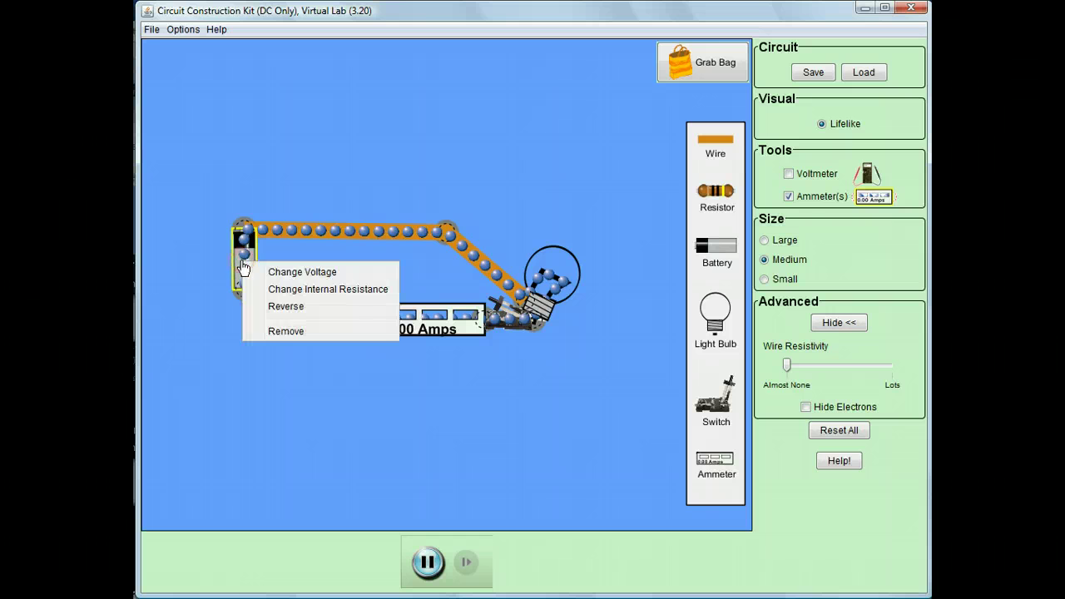
{"action": "left_click", "coordinate": [348, 410]}
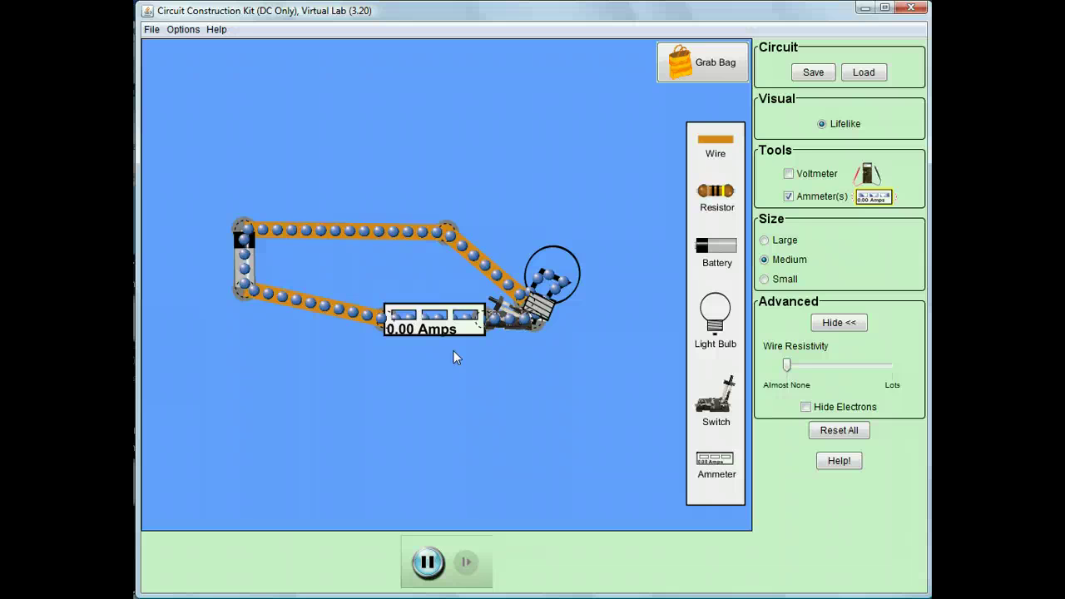
{"action": "left_click", "coordinate": [332, 317]}
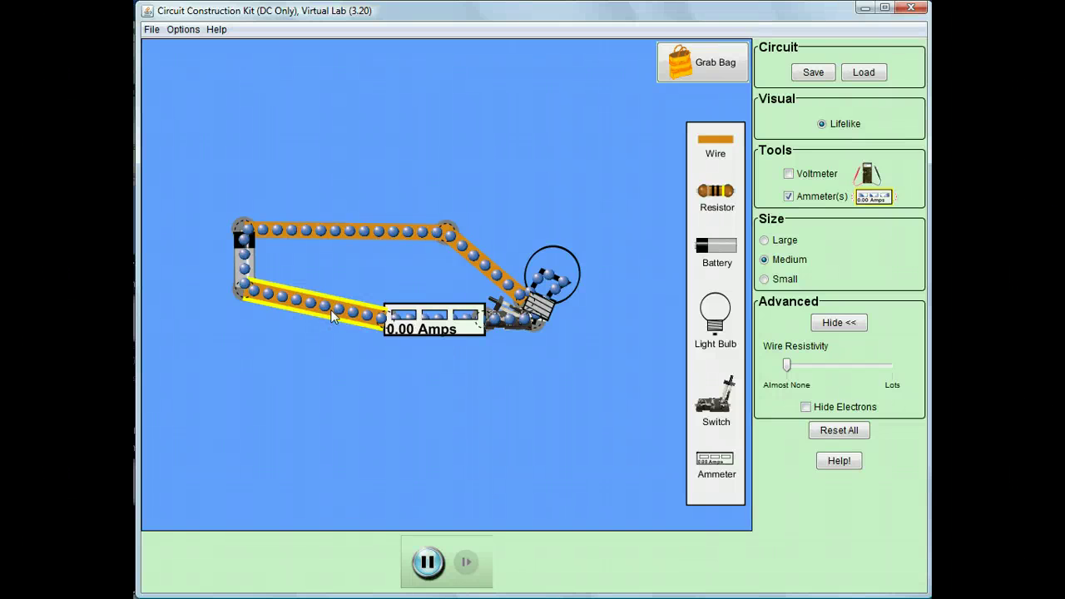
{"action": "right_click", "coordinate": [332, 314]}
{"action": "left_click", "coordinate": [238, 378]}
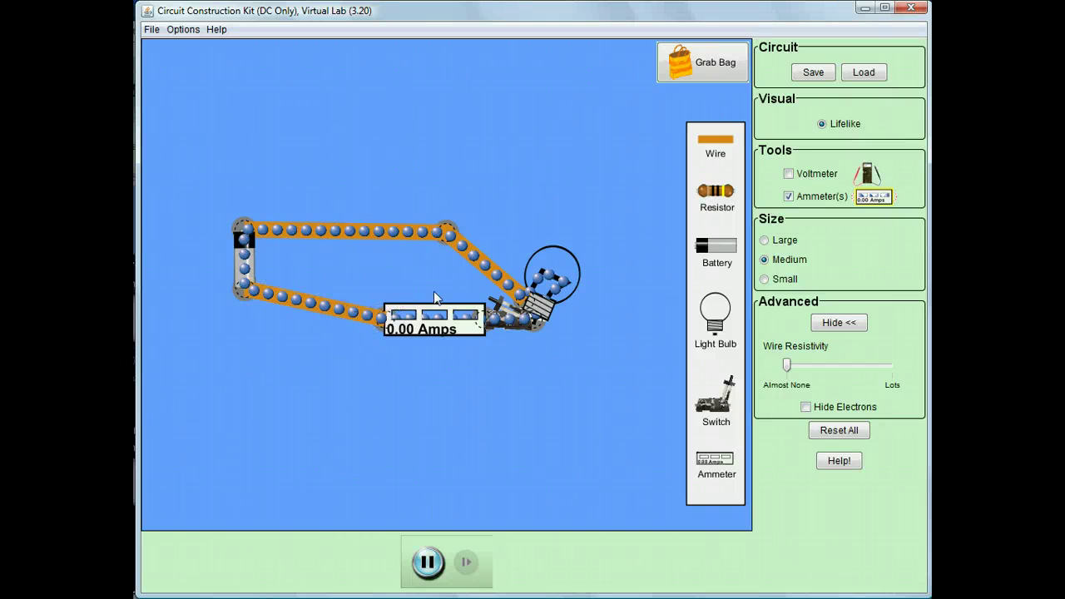
{"action": "left_click", "coordinate": [434, 326]}
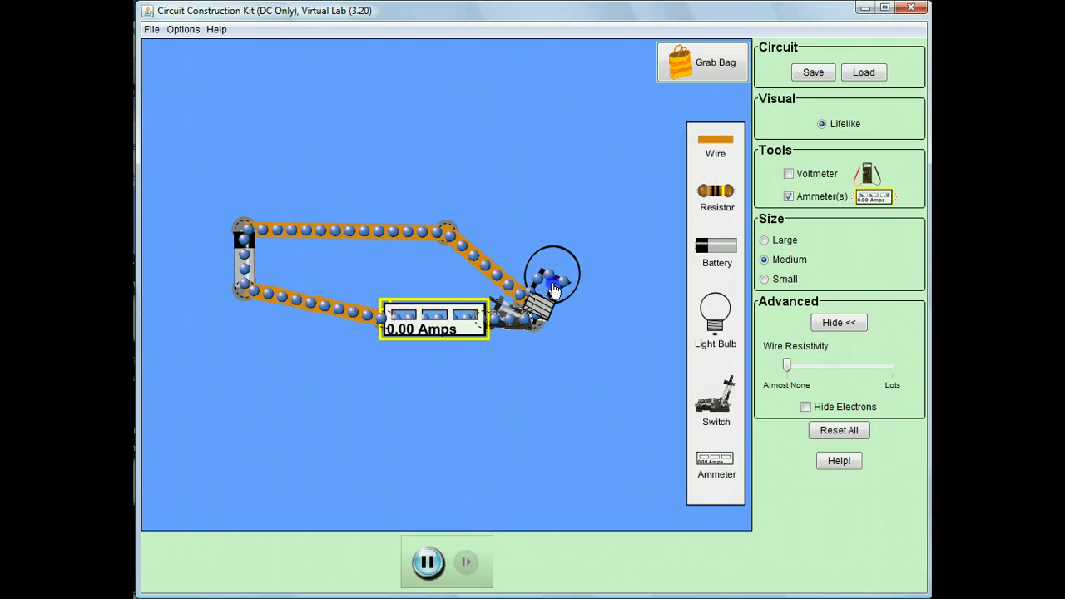
- Move the switch, ammeter and bulb farther below the upper wire, and set the battery's voltage to 10 volts
{"action": "left_click_drag", "start_coordinate": [537, 320], "coordinate": [423, 386]}
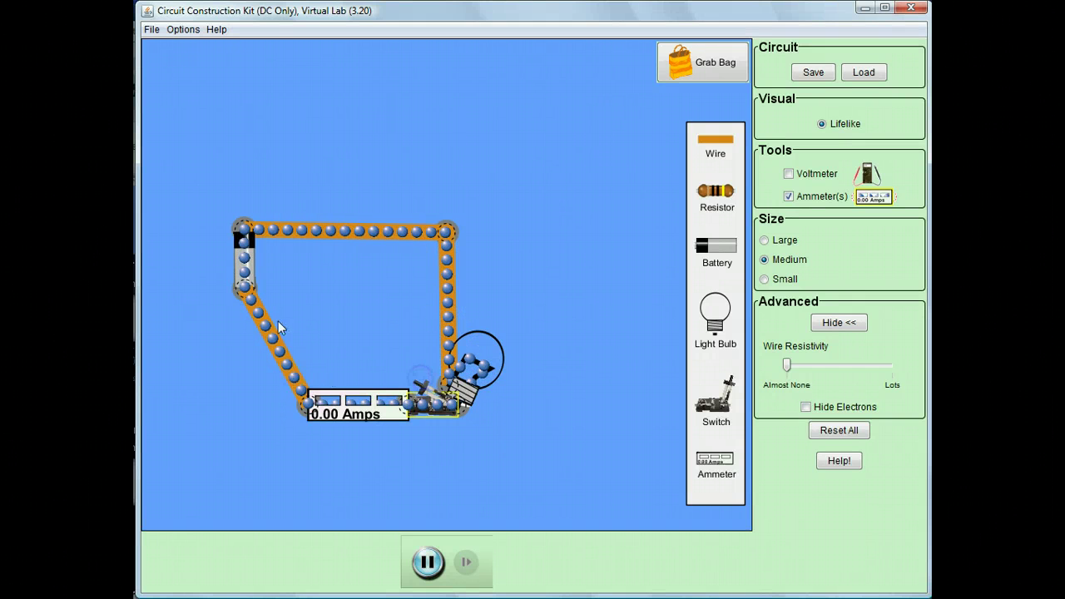
{"action": "left_click", "coordinate": [244, 268]}
{"action": "right_click", "coordinate": [244, 270]}
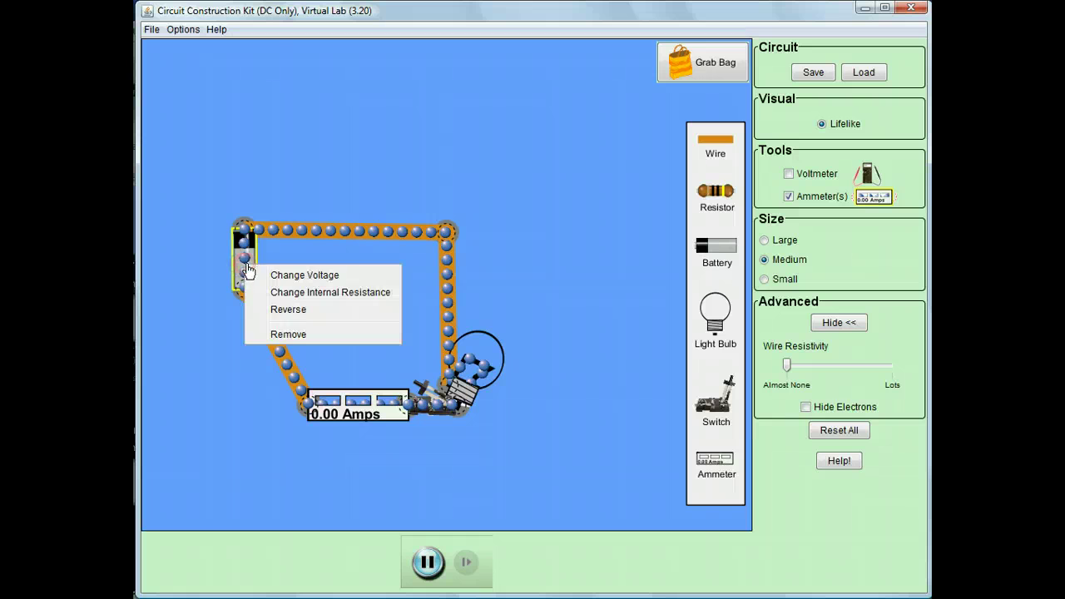
{"action": "left_click", "coordinate": [287, 276]}
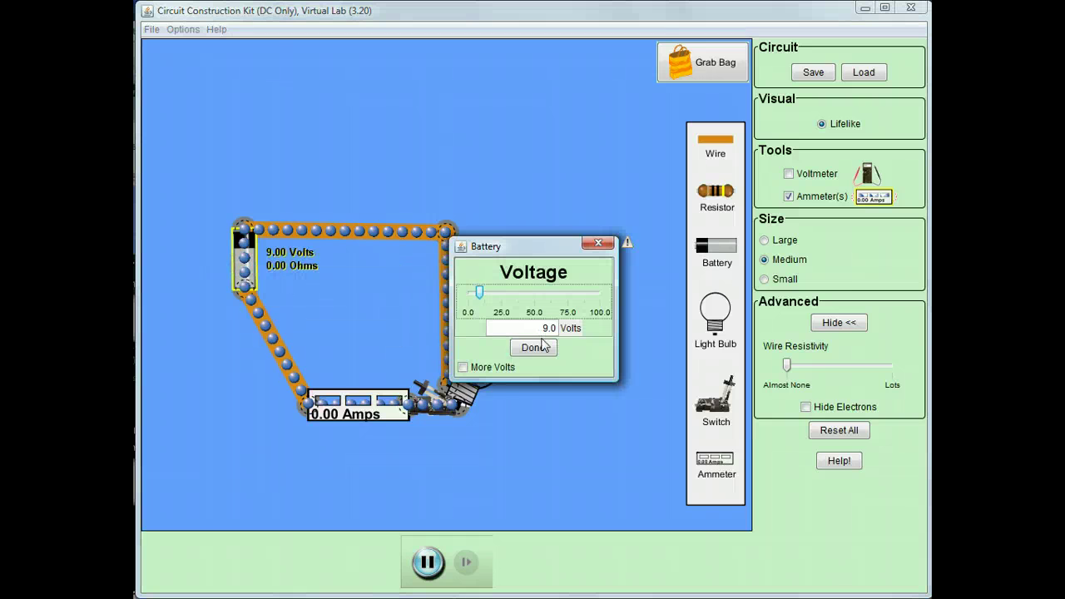
{"action": "double_click", "coordinate": [542, 329]}
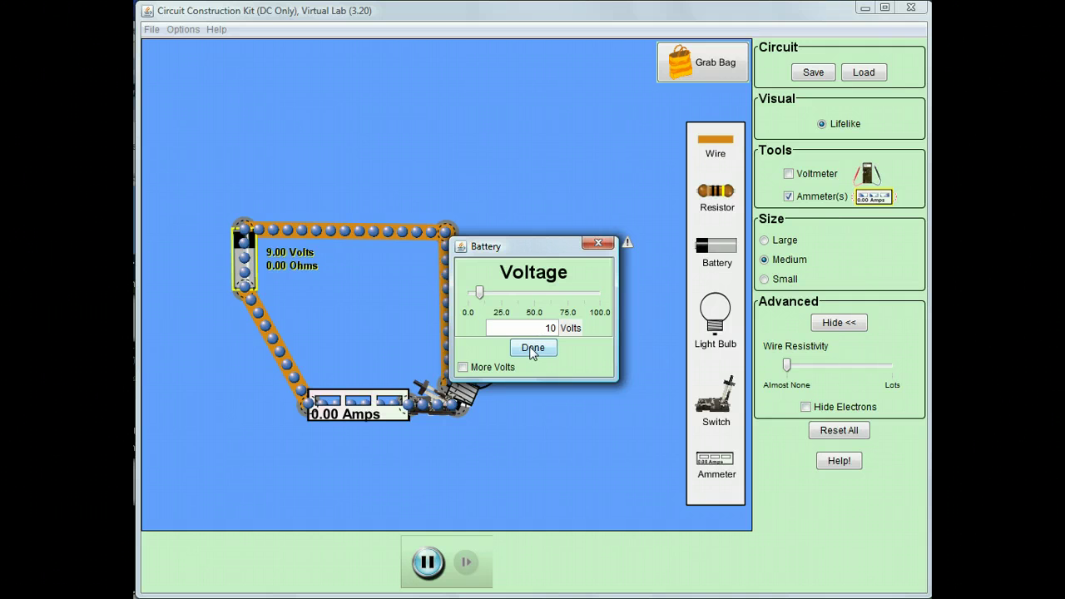
{"action": "type", "text": "10"}
{"action": "left_click", "coordinate": [533, 348]}
- Test the circuit by closing and reopening the switch, and check the light bulb's resistance setting
{"action": "left_click", "coordinate": [414, 408]}
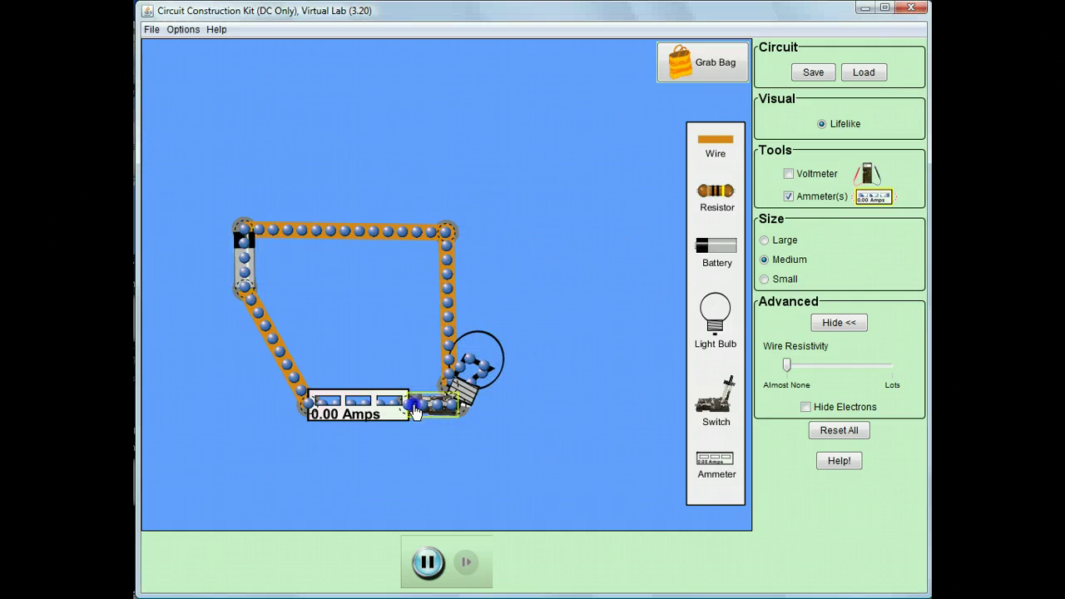
{"action": "left_click_drag", "start_coordinate": [414, 408], "coordinate": [416, 380]}
{"action": "left_click", "coordinate": [469, 361]}
{"action": "right_click", "coordinate": [466, 374]}
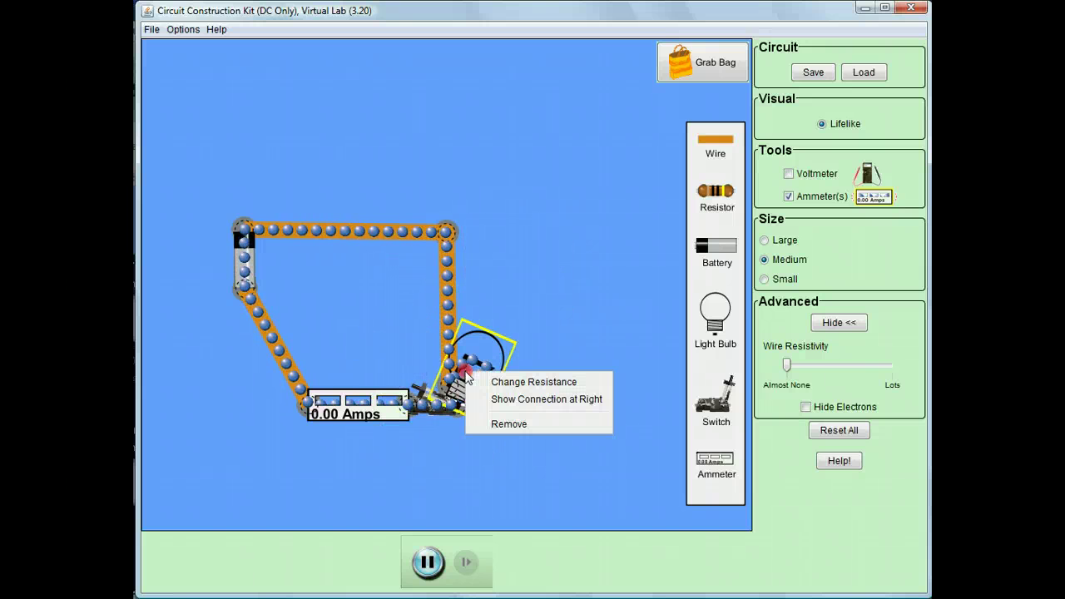
{"action": "left_click", "coordinate": [506, 384]}
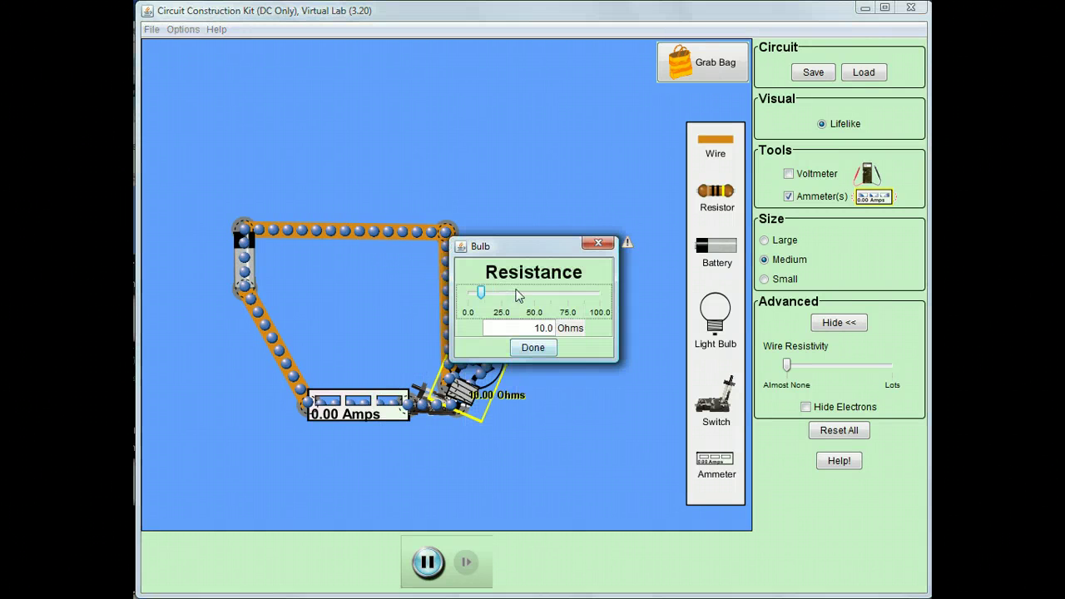
{"action": "left_click", "coordinate": [541, 347]}
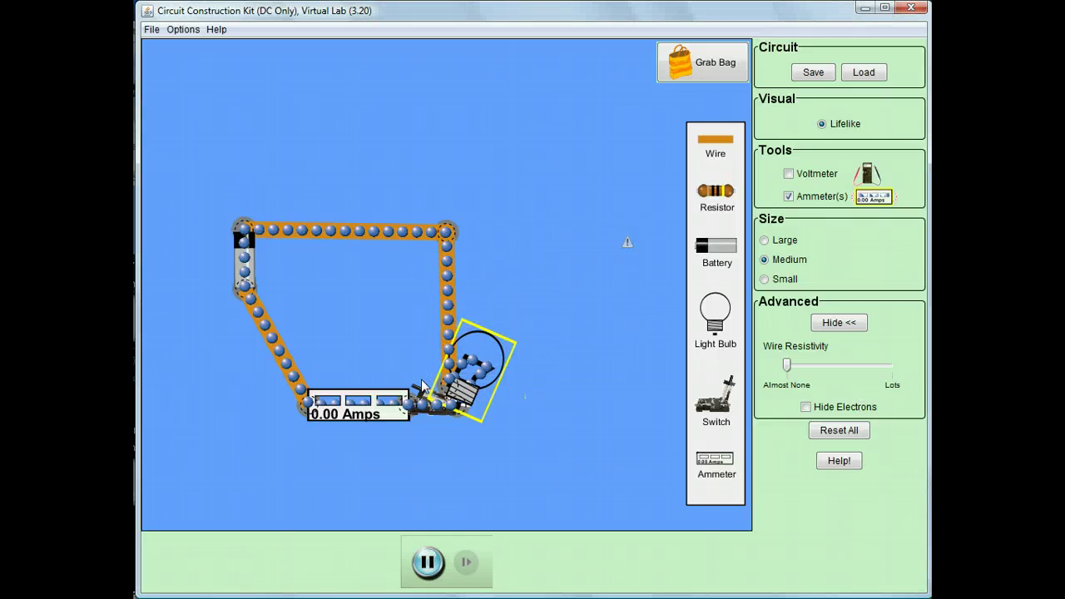
- Split the junction where the upper wire meets the vertical wire to the light bulb
{"action": "left_click", "coordinate": [398, 329]}
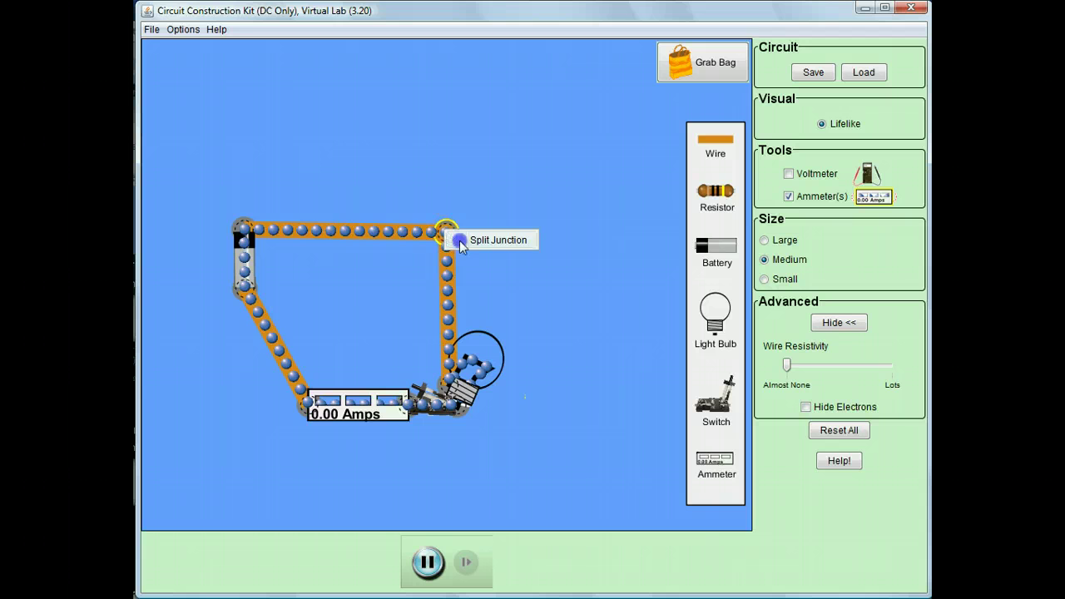
{"action": "left_click", "coordinate": [459, 241]}
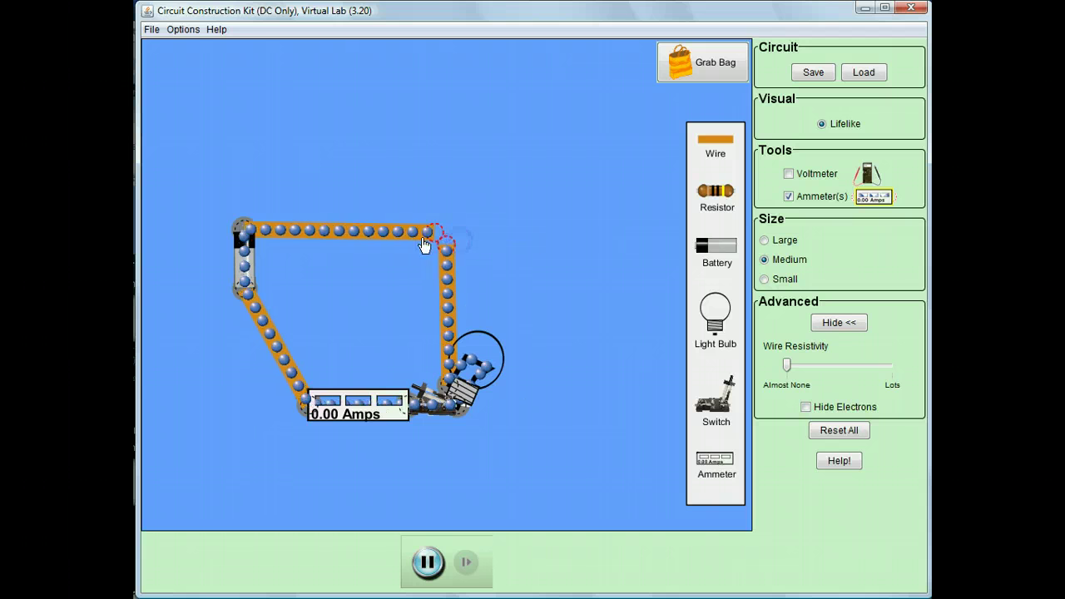
- Remove the ammeter beside the switch and connect the free end of the lower wire directly to the switch
{"action": "right_click", "coordinate": [333, 414]}
{"action": "left_click", "coordinate": [373, 421]}
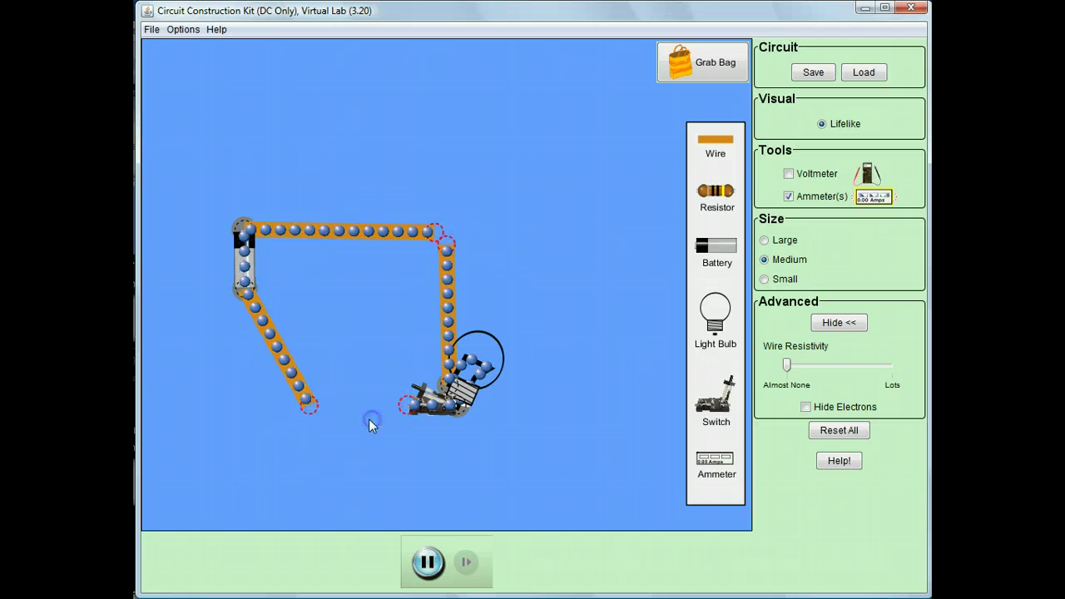
{"action": "left_click_drag", "start_coordinate": [309, 410], "coordinate": [406, 408]}
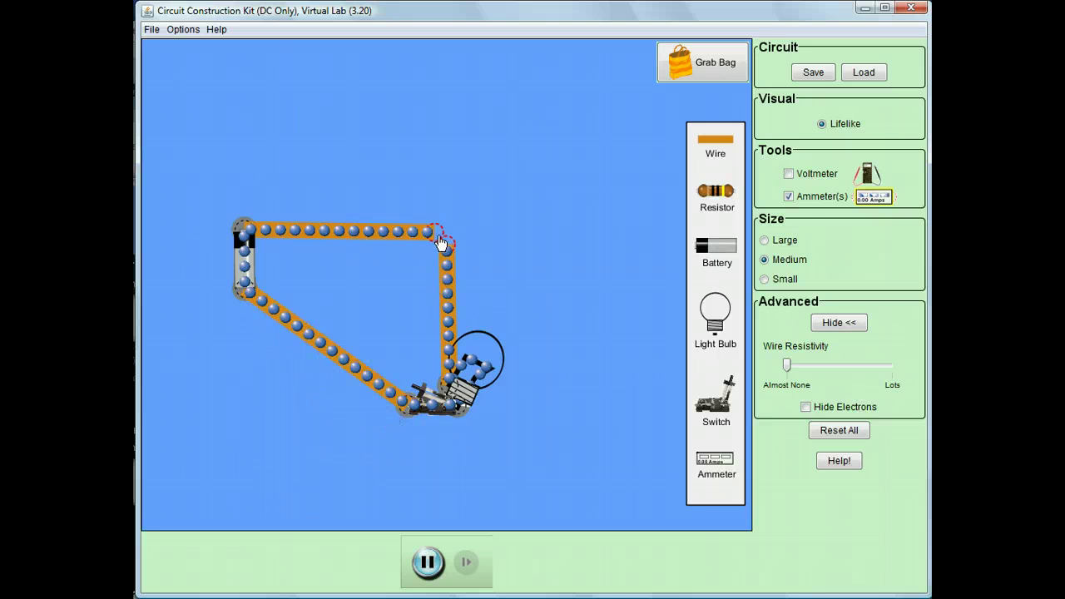
- Insert a new ammeter between the upper wire and the light bulb's wire, and open the switch
{"action": "left_click_drag", "start_coordinate": [447, 242], "coordinate": [548, 235]}
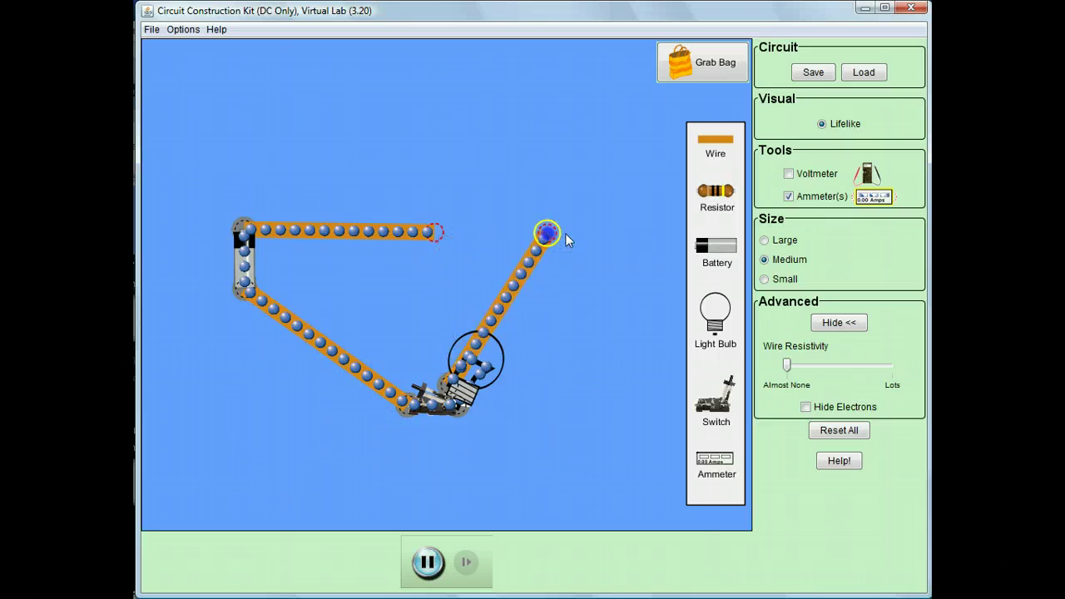
{"action": "left_click_drag", "start_coordinate": [721, 462], "coordinate": [497, 239]}
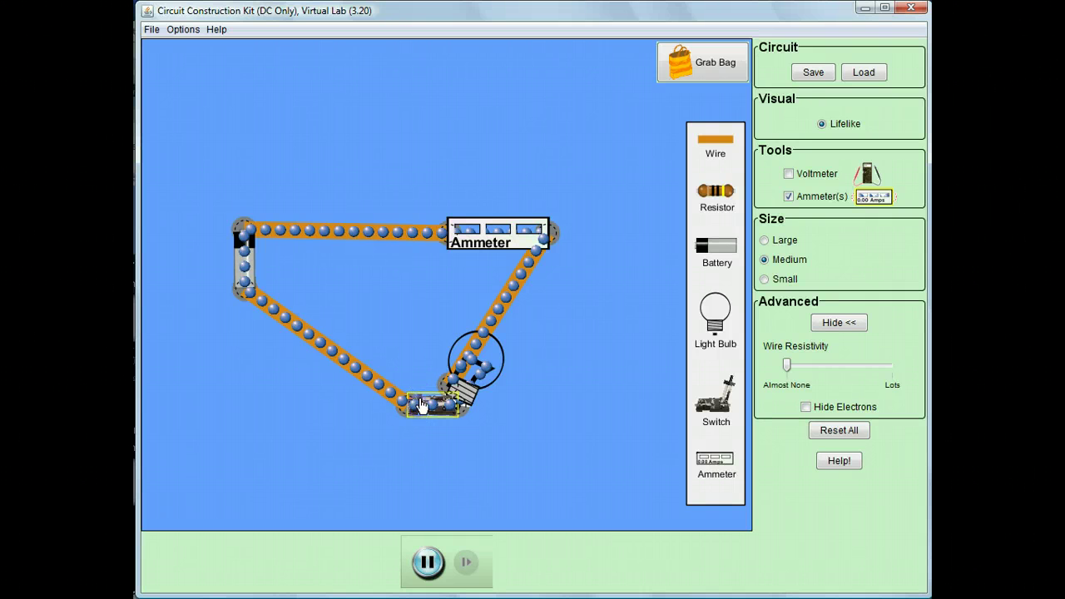
{"action": "left_click_drag", "start_coordinate": [419, 393], "coordinate": [425, 377]}
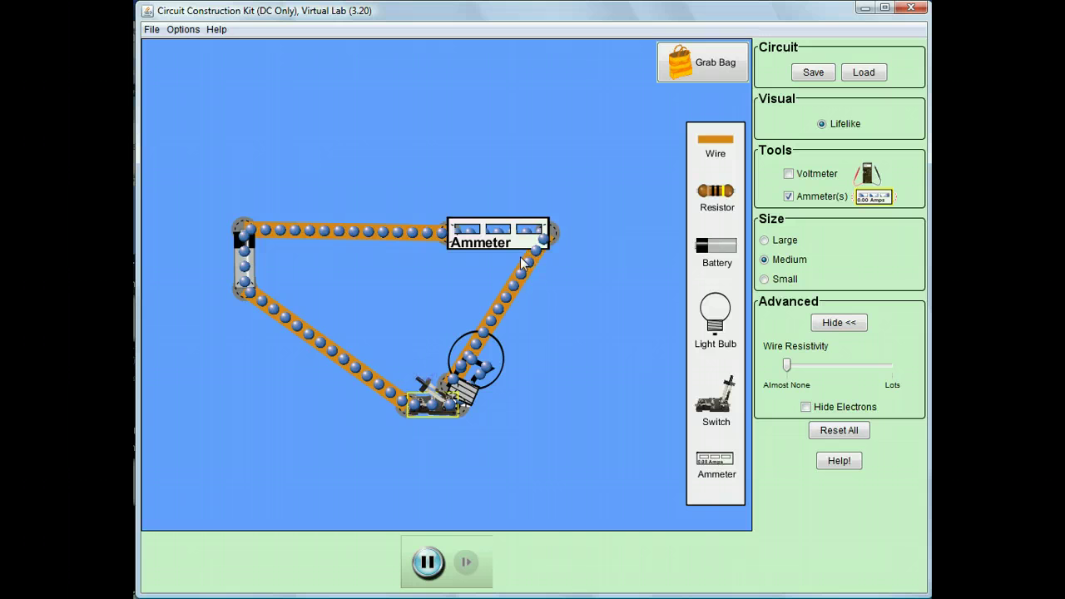
- Rearrange the switch, light bulb and connecting wires, testing the switch by closing and reopening it
{"action": "left_click_drag", "start_coordinate": [526, 269], "coordinate": [446, 443]}
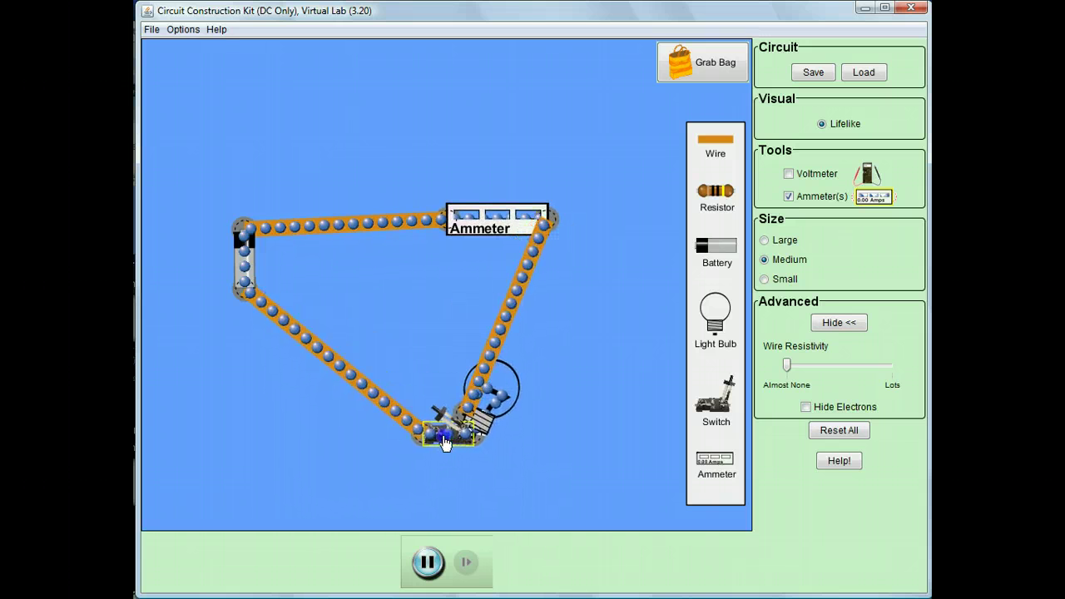
{"action": "mouse_move", "coordinate": [420, 222]}
{"action": "left_mouse_down"}
{"action": "mouse_move", "coordinate": [409, 237]}
{"action": "mouse_move", "coordinate": [434, 230]}
{"action": "left_mouse_up"}
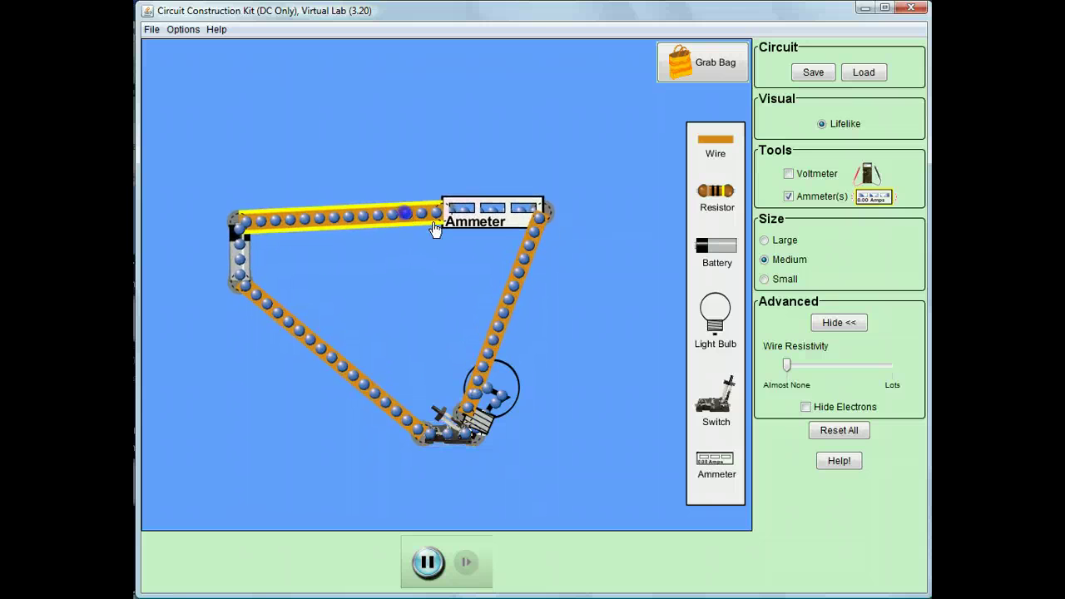
{"action": "right_click", "coordinate": [432, 450]}
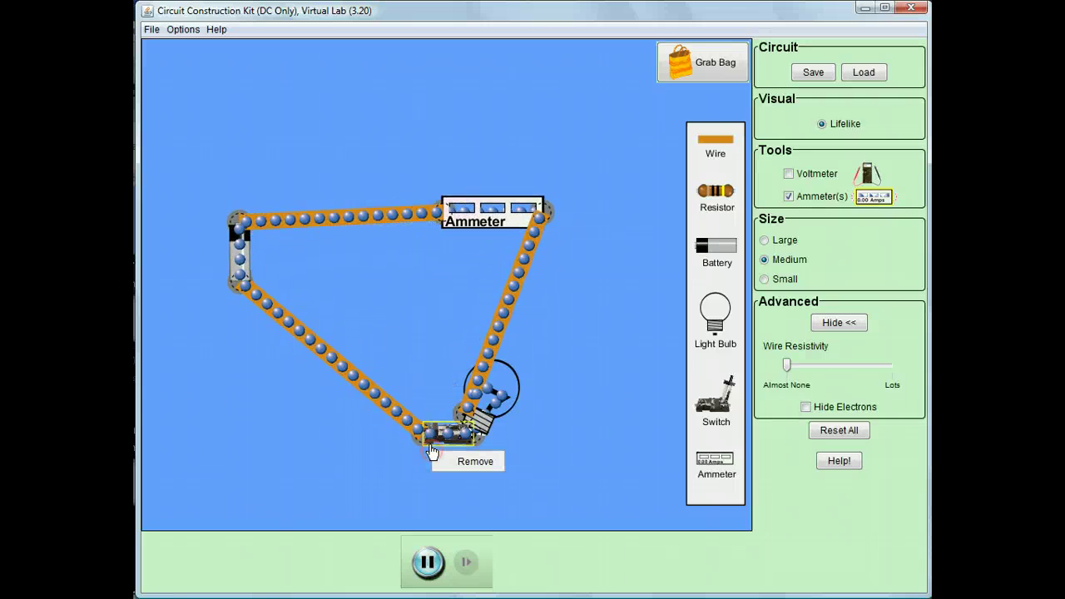
{"action": "left_click", "coordinate": [434, 407]}
{"action": "left_click_drag", "start_coordinate": [428, 388], "coordinate": [440, 425]}
{"action": "left_click", "coordinate": [439, 425]}
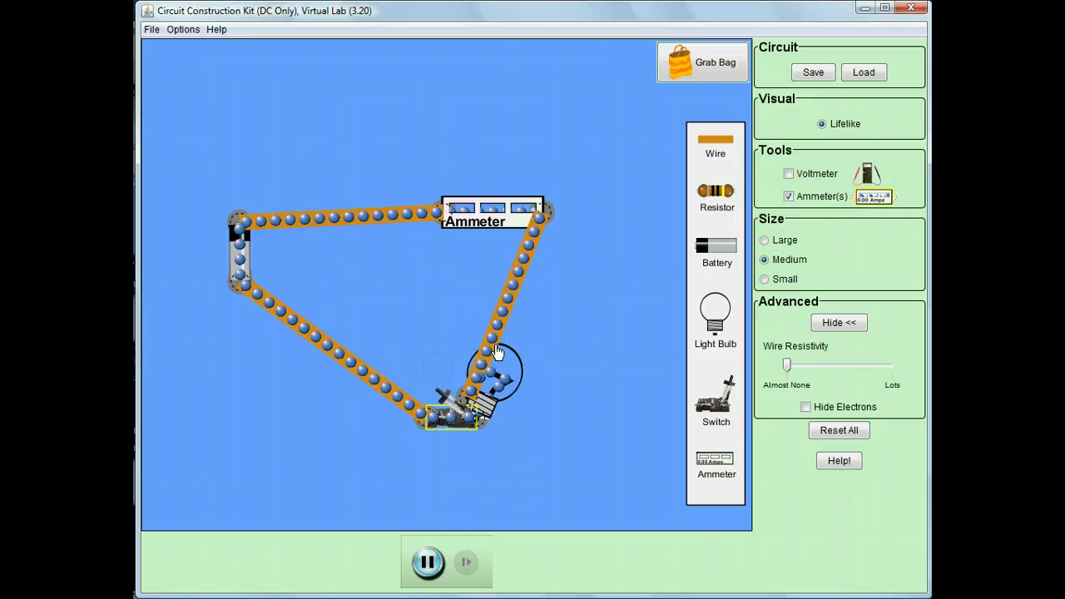
{"action": "left_click_drag", "start_coordinate": [513, 309], "coordinate": [552, 253]}
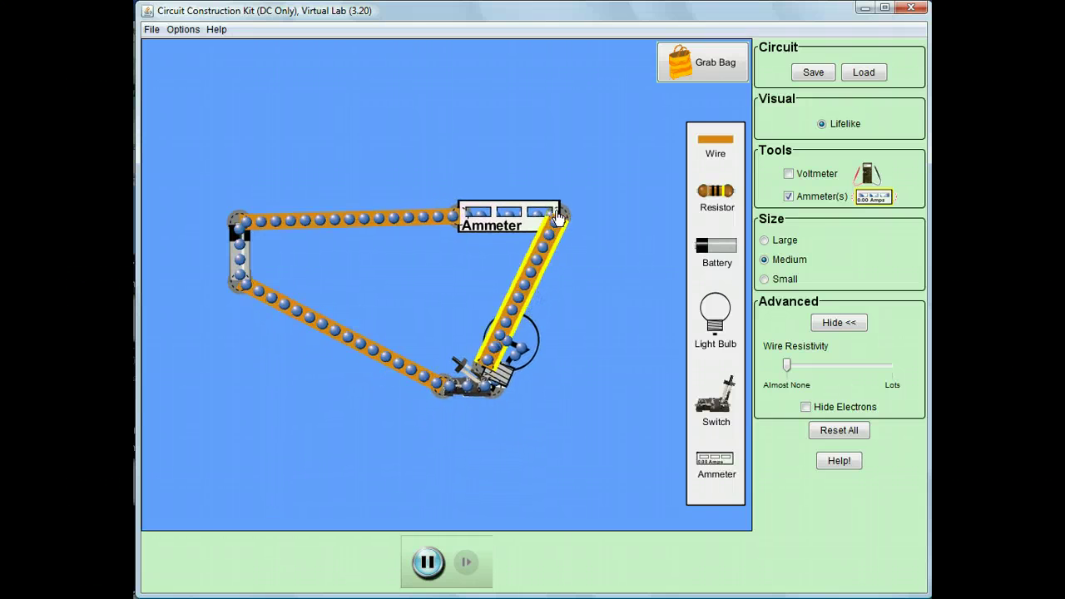
- Split the junction between the ammeter and the light bulb's wire, and reconnect the two ends
{"action": "right_click", "coordinate": [565, 218]}
{"action": "left_click", "coordinate": [583, 222]}
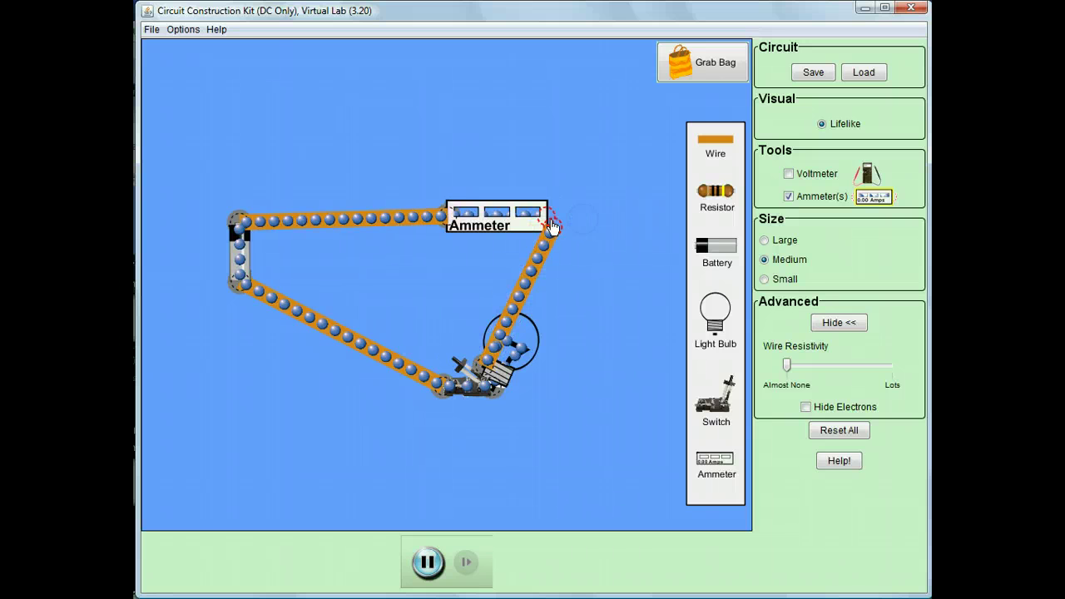
{"action": "left_click_drag", "start_coordinate": [554, 226], "coordinate": [554, 242]}
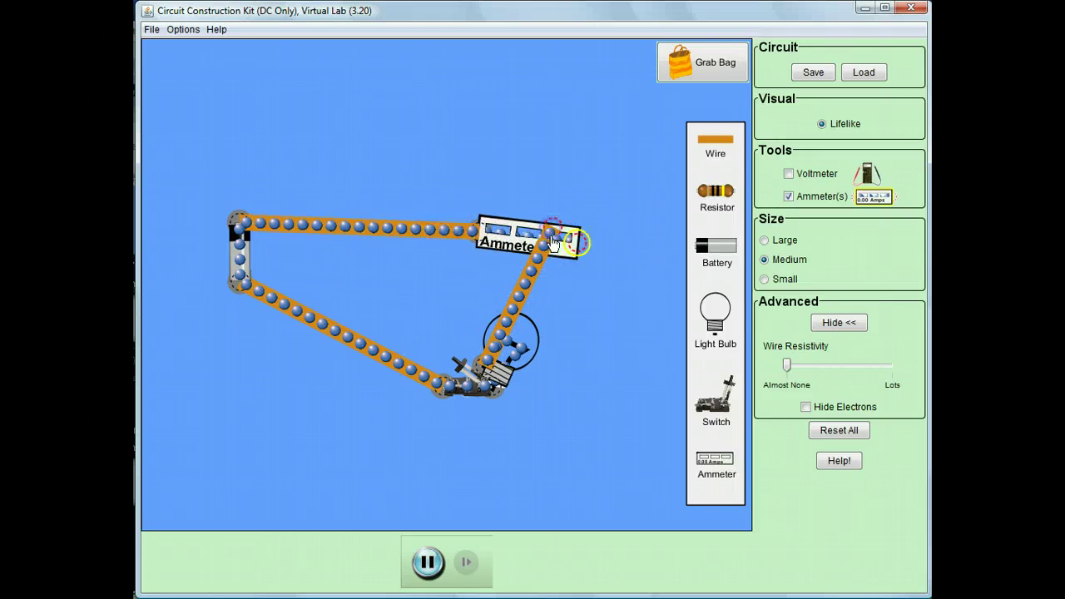
{"action": "left_click_drag", "start_coordinate": [472, 236], "coordinate": [492, 226]}
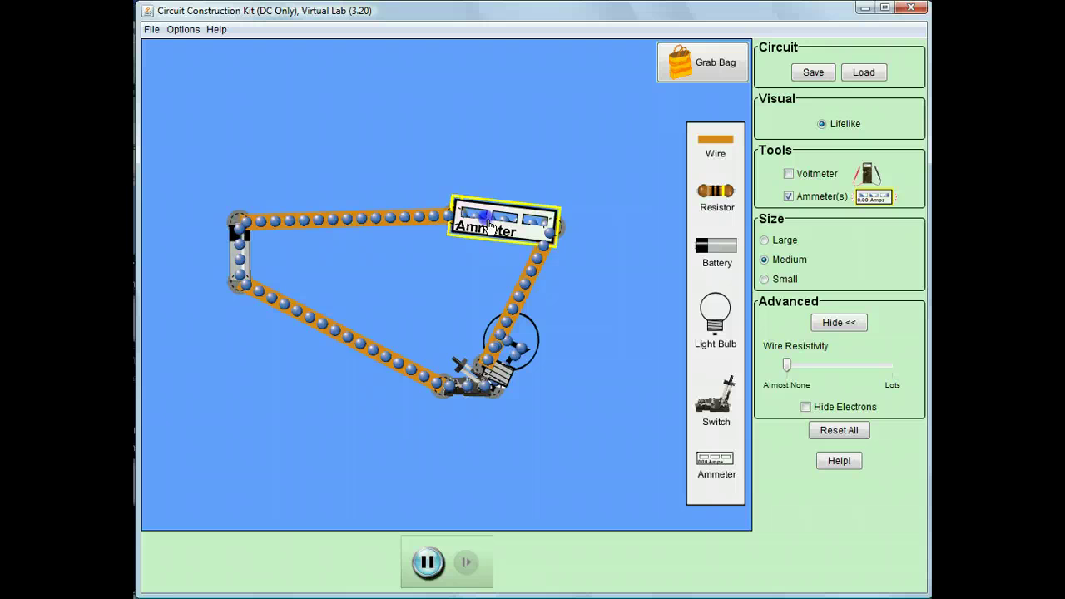
- Operate the switch once more and reposition the switch, light bulb and battery to spread out the circuit
{"action": "left_click", "coordinate": [457, 369]}
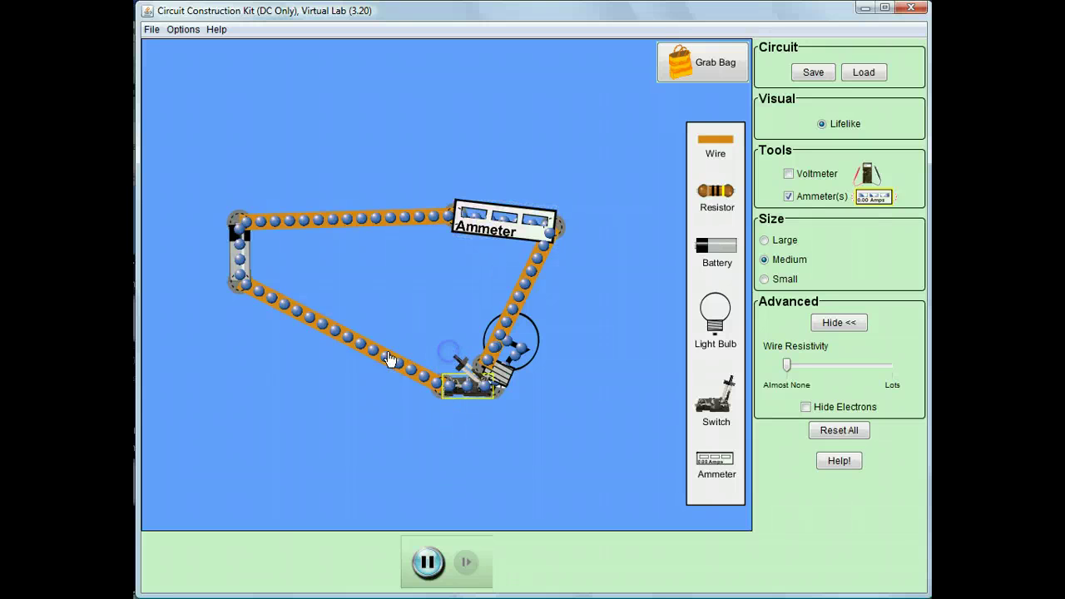
{"action": "left_click_drag", "start_coordinate": [408, 375], "coordinate": [457, 450]}
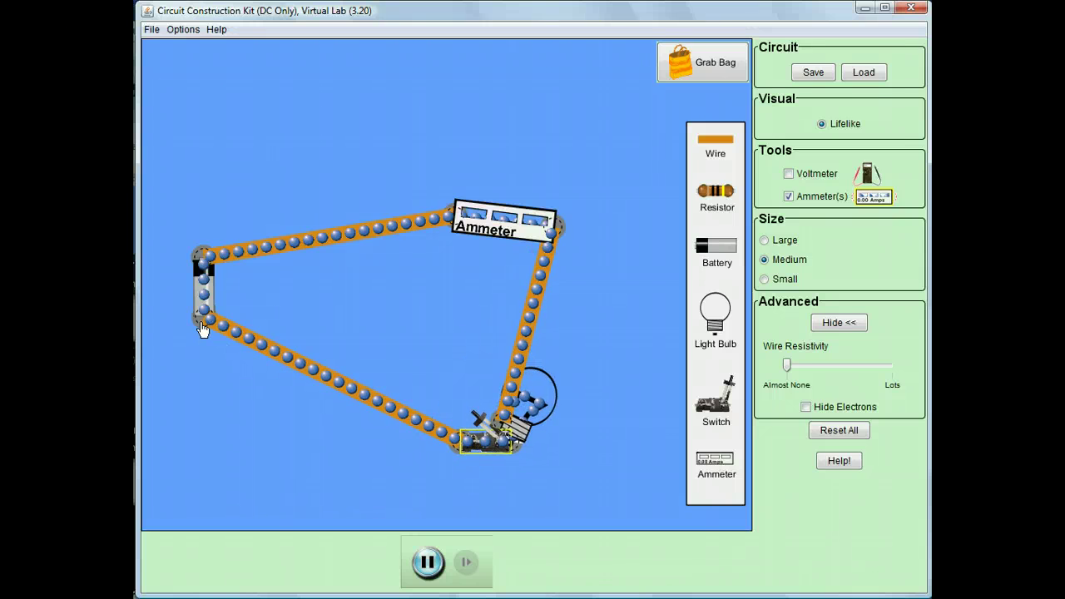
{"action": "left_click_drag", "start_coordinate": [203, 329], "coordinate": [270, 336]}
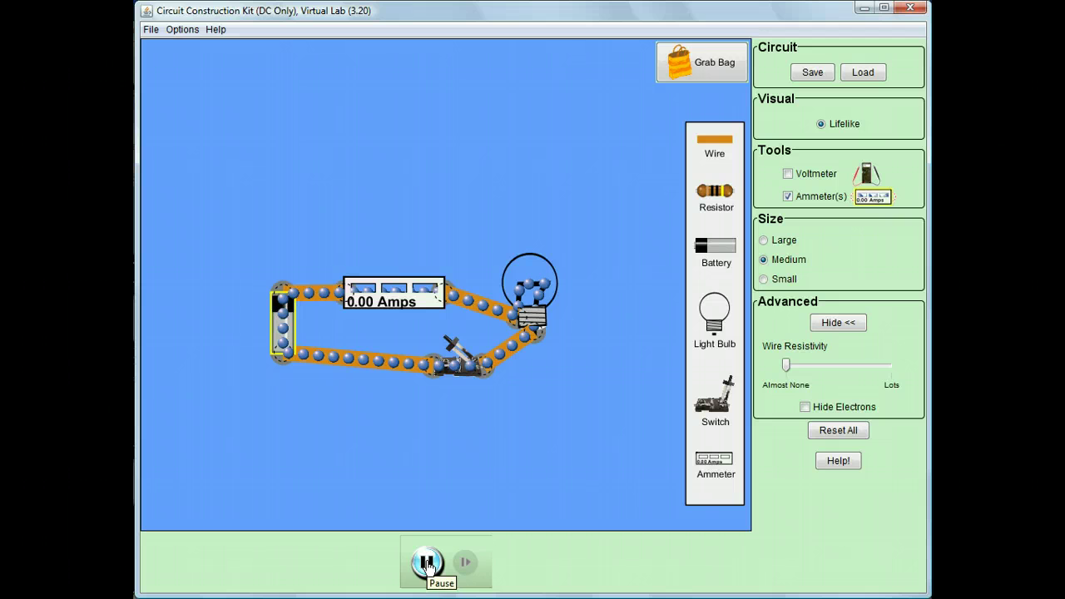
- Pause and resume the simulation twice, and leave it paused
{"action": "left_click", "coordinate": [427, 563]}
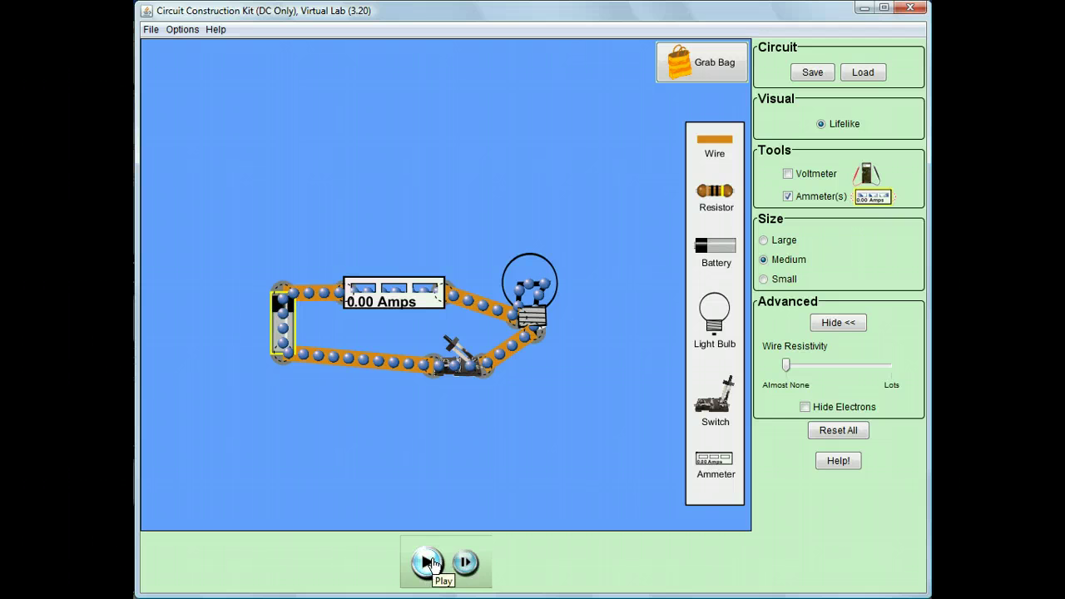
{"action": "left_click", "coordinate": [427, 564]}
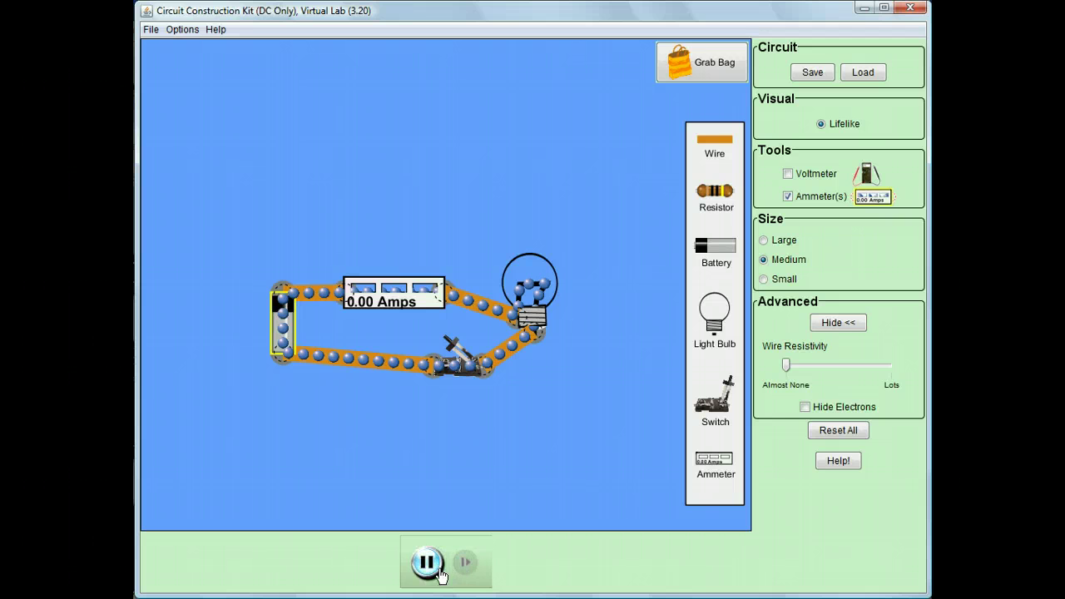
{"action": "left_click", "coordinate": [427, 563]}
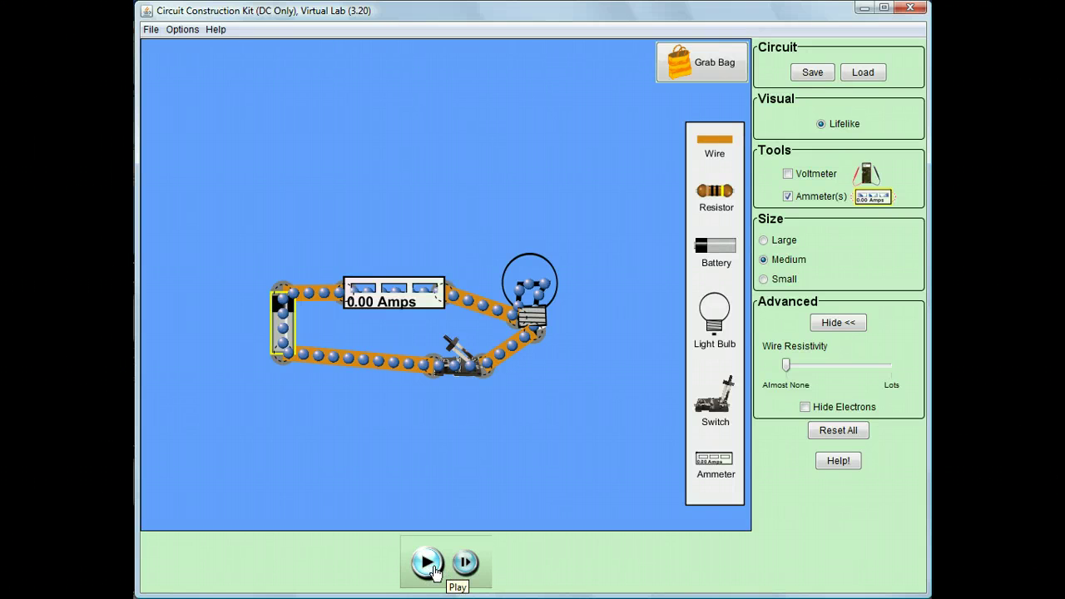
{"action": "left_click", "coordinate": [427, 564]}
{"action": "left_click", "coordinate": [427, 556]}
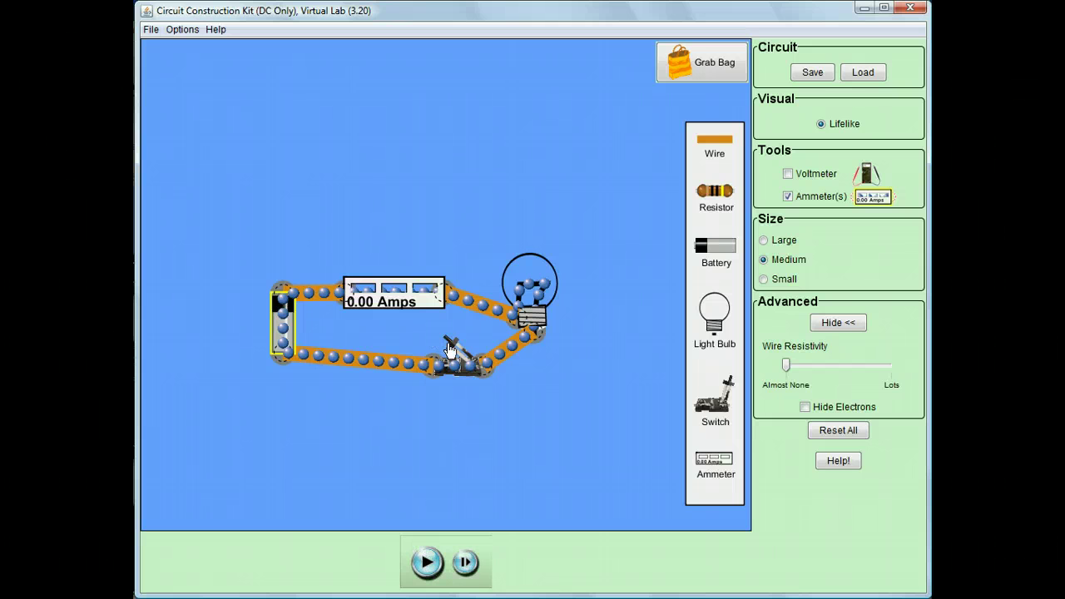
- Resume the simulation and close the switch to light the bulb
{"action": "mouse_move", "coordinate": [450, 348]}
{"action": "left_mouse_down"}
{"action": "mouse_move", "coordinate": [444, 369]}
{"action": "mouse_move", "coordinate": [445, 333]}
{"action": "left_mouse_up"}
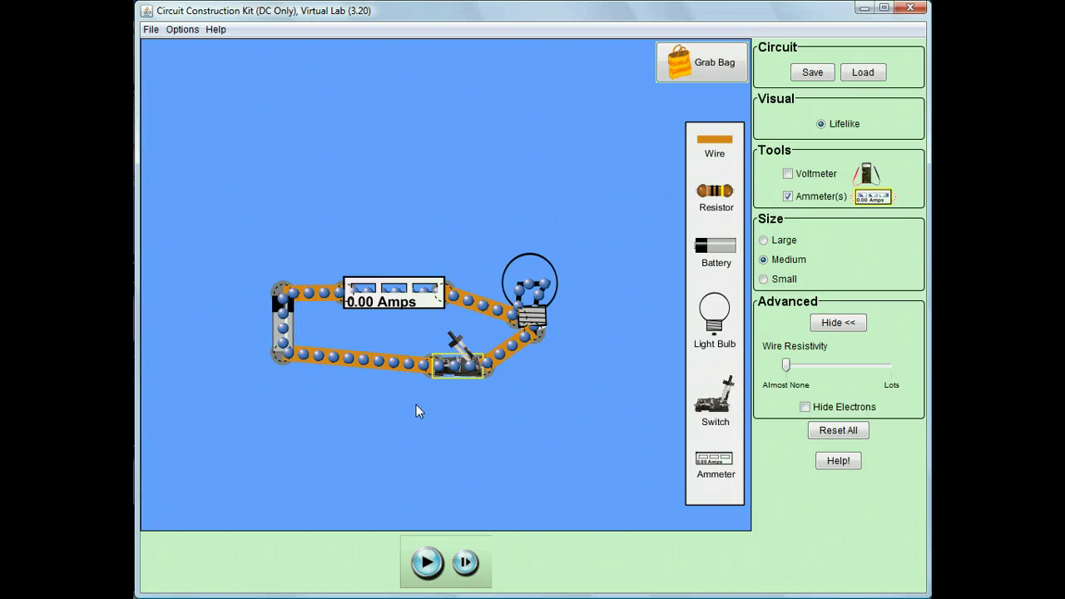
{"action": "left_click", "coordinate": [427, 562]}
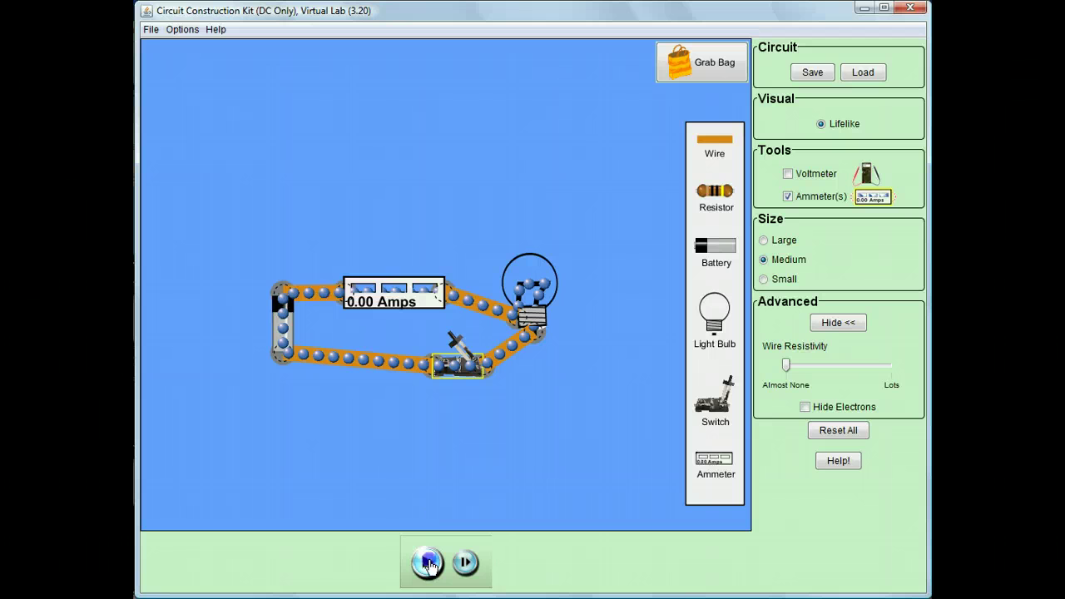
{"action": "left_click_drag", "start_coordinate": [451, 349], "coordinate": [418, 392]}
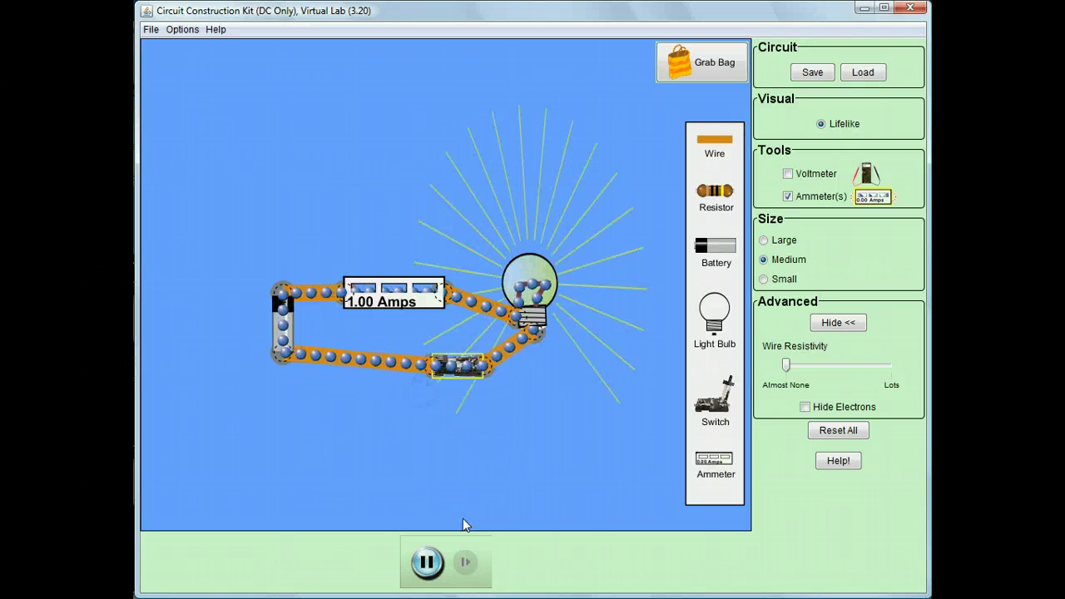
- Pause the simulation, advance it by five single steps, and resume it
{"action": "left_click", "coordinate": [429, 563]}
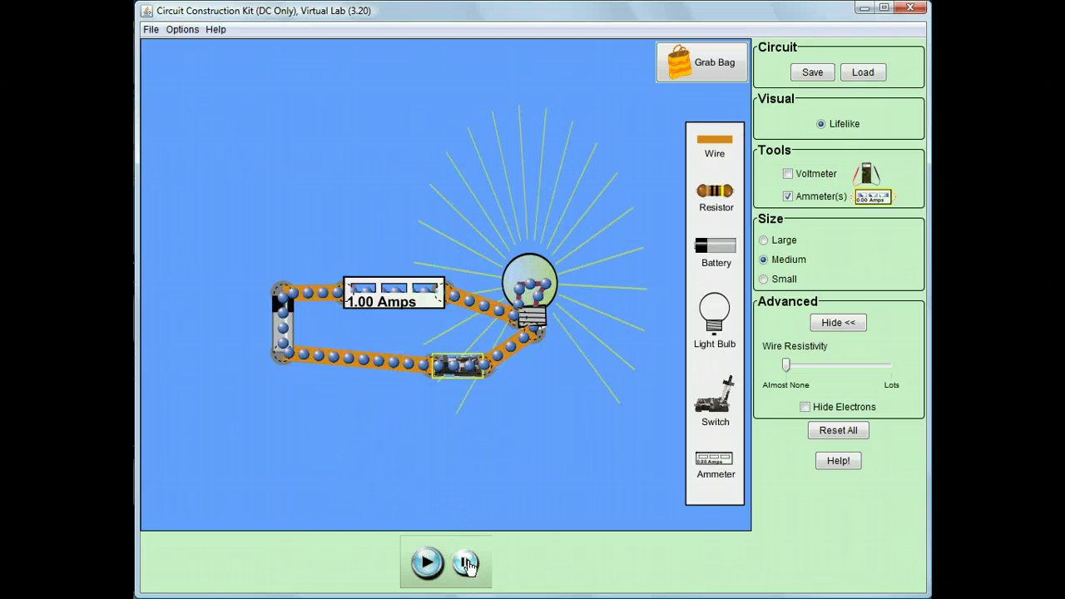
{"action": "left_click", "coordinate": [468, 565]}
{"action": "left_click", "coordinate": [467, 564]}
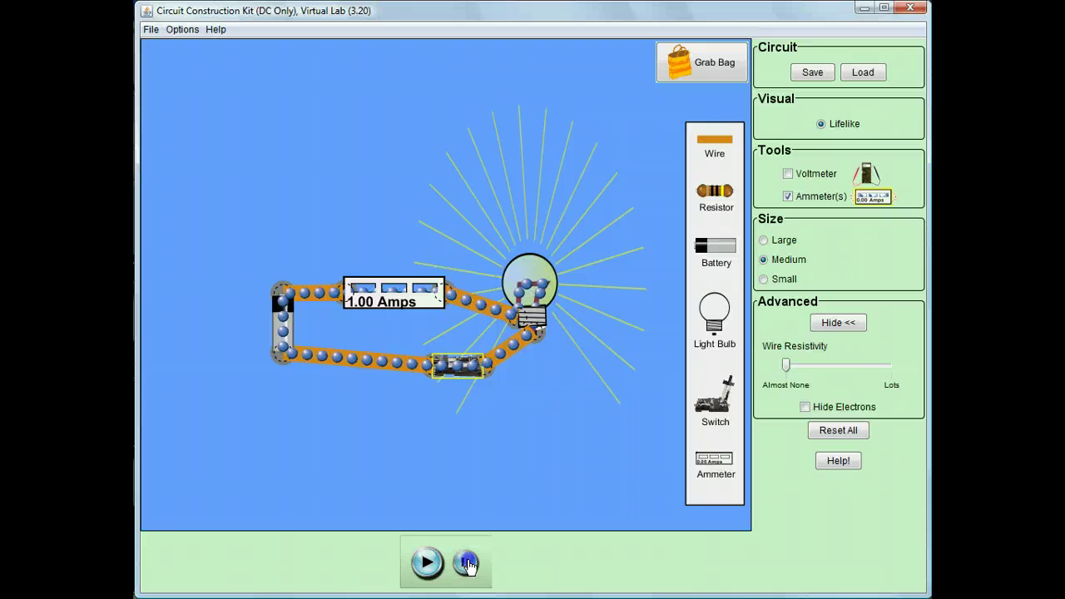
{"action": "left_click", "coordinate": [467, 564]}
{"action": "left_click", "coordinate": [468, 565]}
{"action": "left_click", "coordinate": [467, 565]}
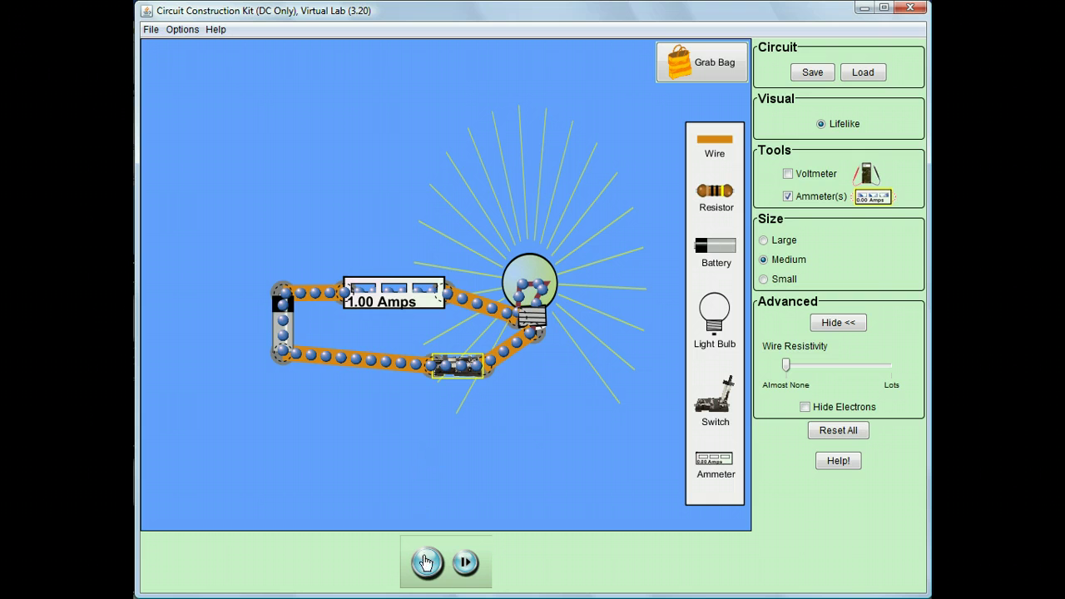
{"action": "left_click", "coordinate": [427, 562]}
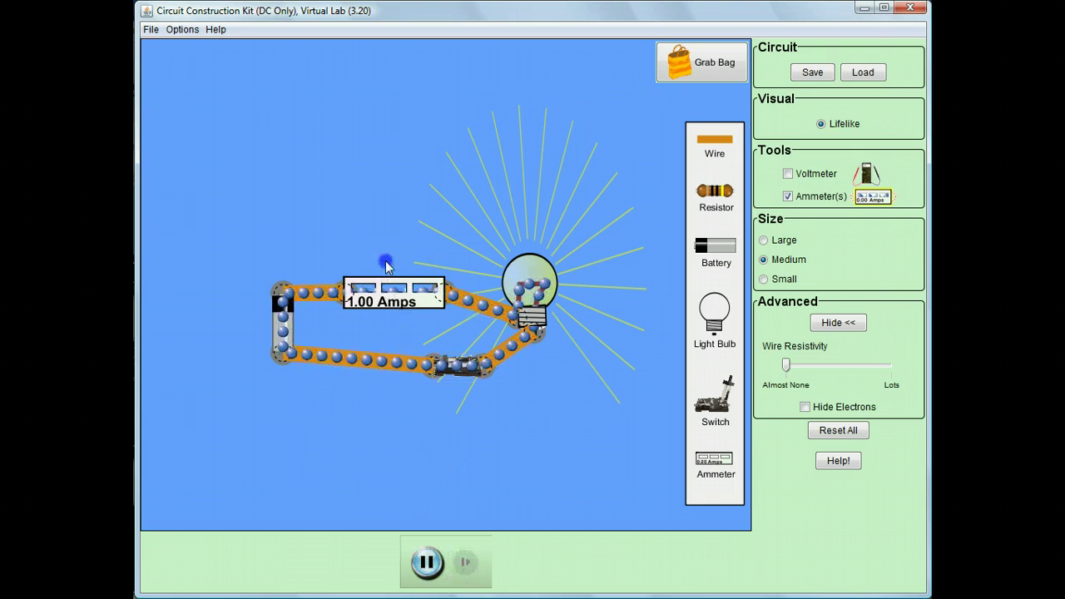
- Raise the ammeter, and show the voltmeter below the circuit with its two probes spread apart
{"action": "left_click_drag", "start_coordinate": [408, 301], "coordinate": [408, 243]}
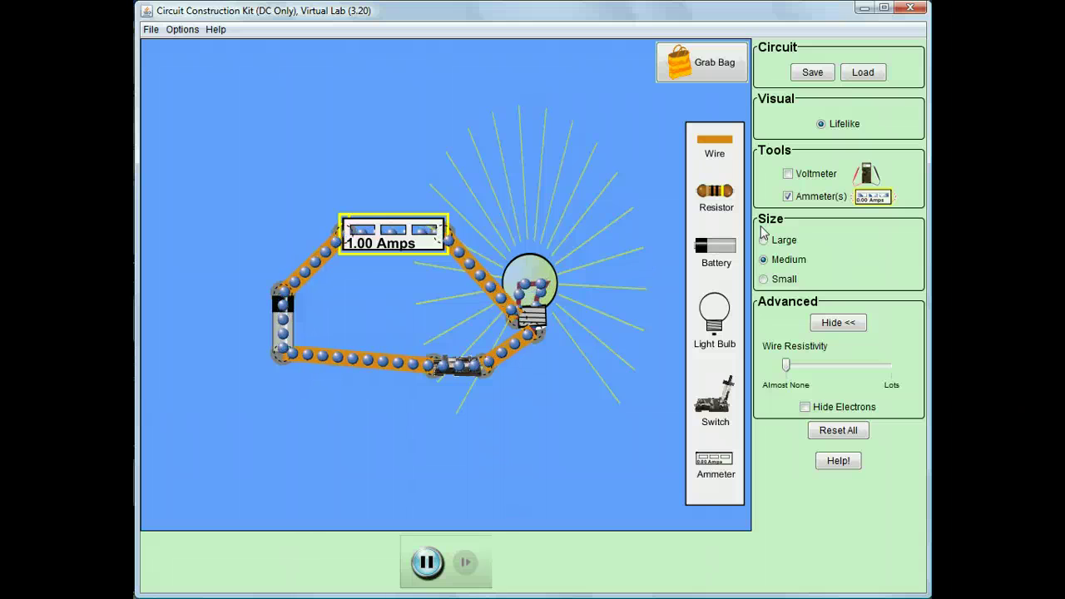
{"action": "left_click", "coordinate": [787, 174]}
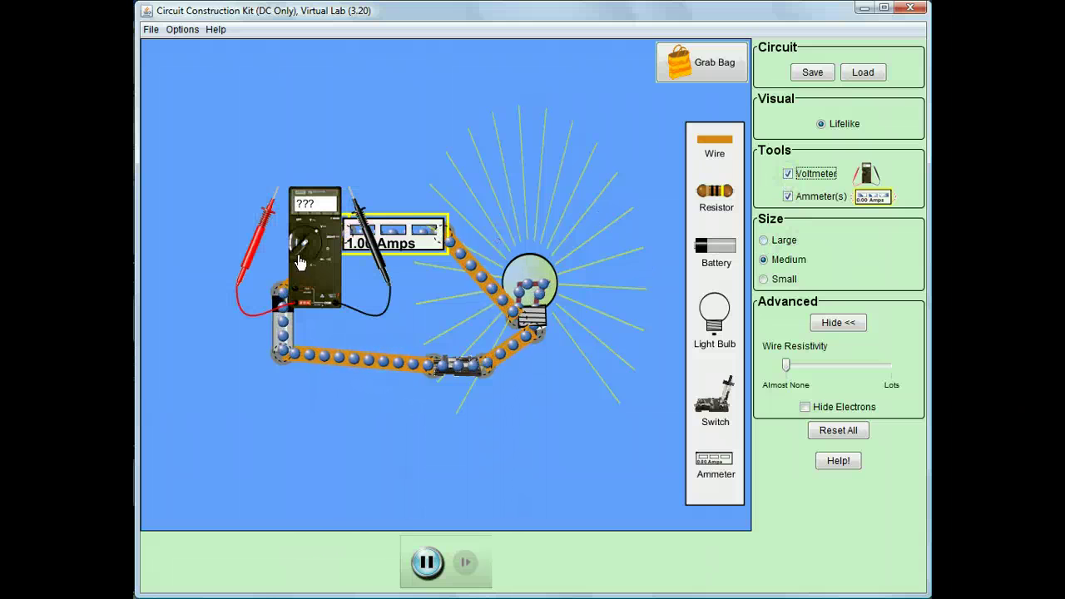
{"action": "left_click_drag", "start_coordinate": [304, 241], "coordinate": [348, 462]}
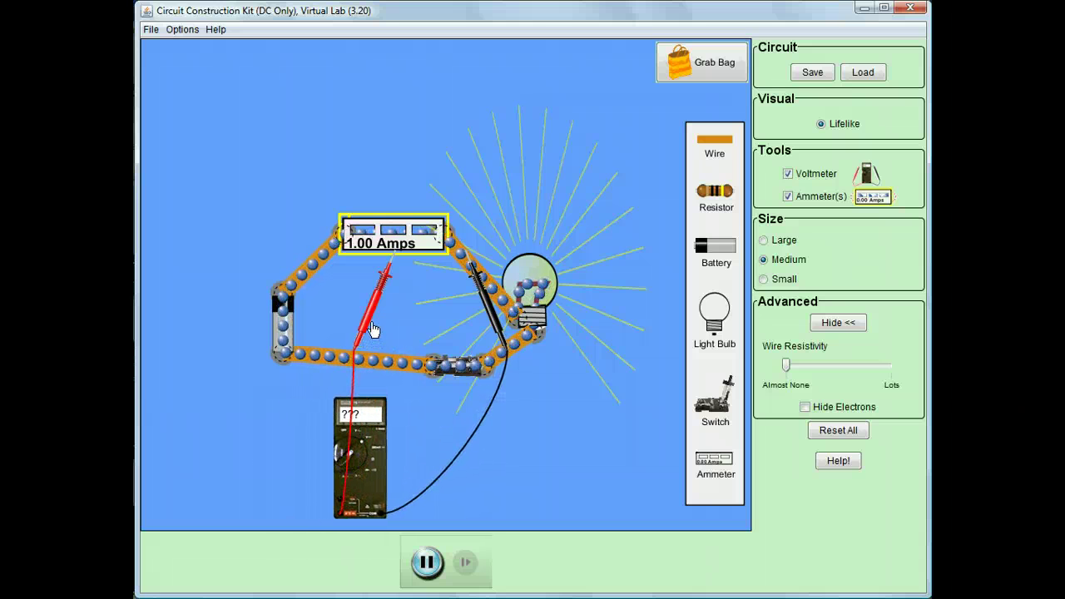
{"action": "left_click_drag", "start_coordinate": [370, 332], "coordinate": [213, 447]}
{"action": "left_click_drag", "start_coordinate": [487, 305], "coordinate": [573, 420]}
- Measure the voltage across the battery with the red probe at its upper end and the black probe at its lower end
{"action": "left_click_drag", "start_coordinate": [210, 421], "coordinate": [259, 338]}
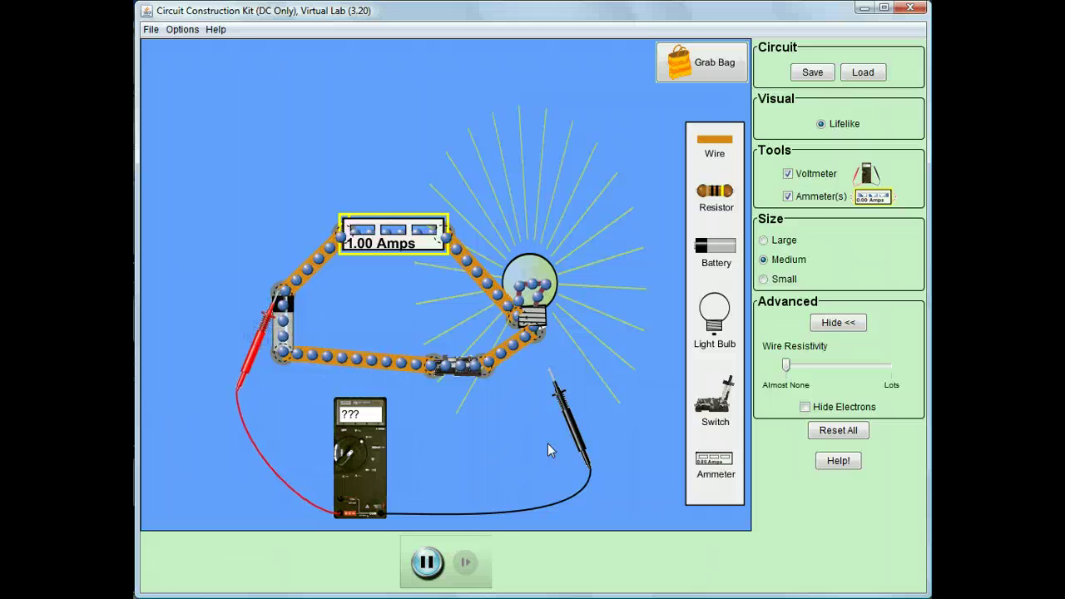
{"action": "left_click_drag", "start_coordinate": [548, 443], "coordinate": [302, 357]}
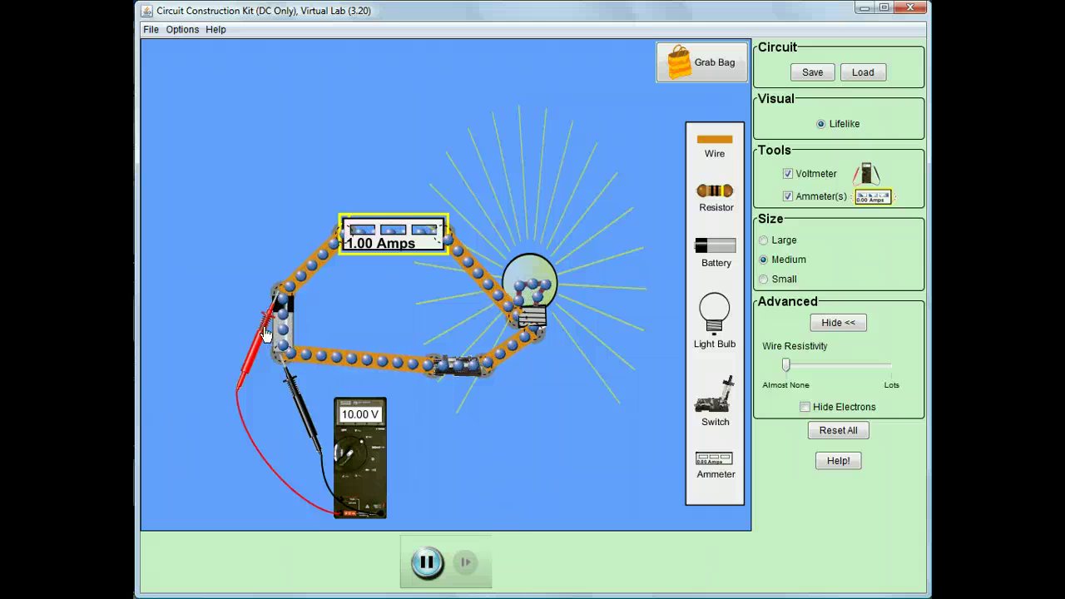
- Take the red probe off the battery, touch the black probe to its upper end, and set both probes aside
{"action": "left_click_drag", "start_coordinate": [263, 328], "coordinate": [199, 370]}
{"action": "left_click_drag", "start_coordinate": [287, 379], "coordinate": [285, 298]}
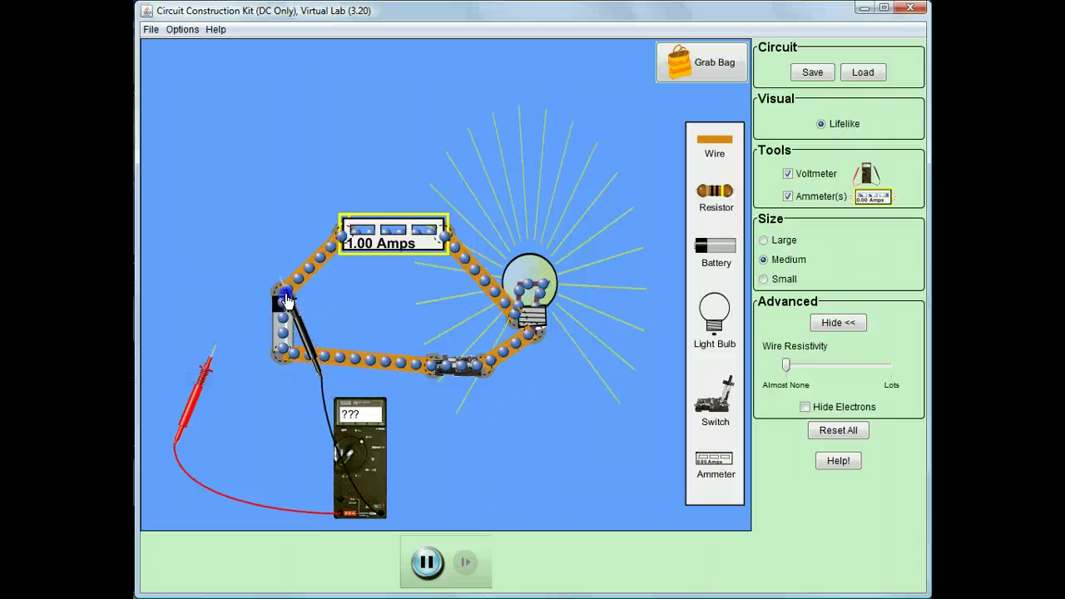
{"action": "mouse_move", "coordinate": [200, 370]}
{"action": "left_mouse_down"}
{"action": "mouse_move", "coordinate": [265, 396]}
{"action": "mouse_move", "coordinate": [210, 360]}
{"action": "left_mouse_up"}
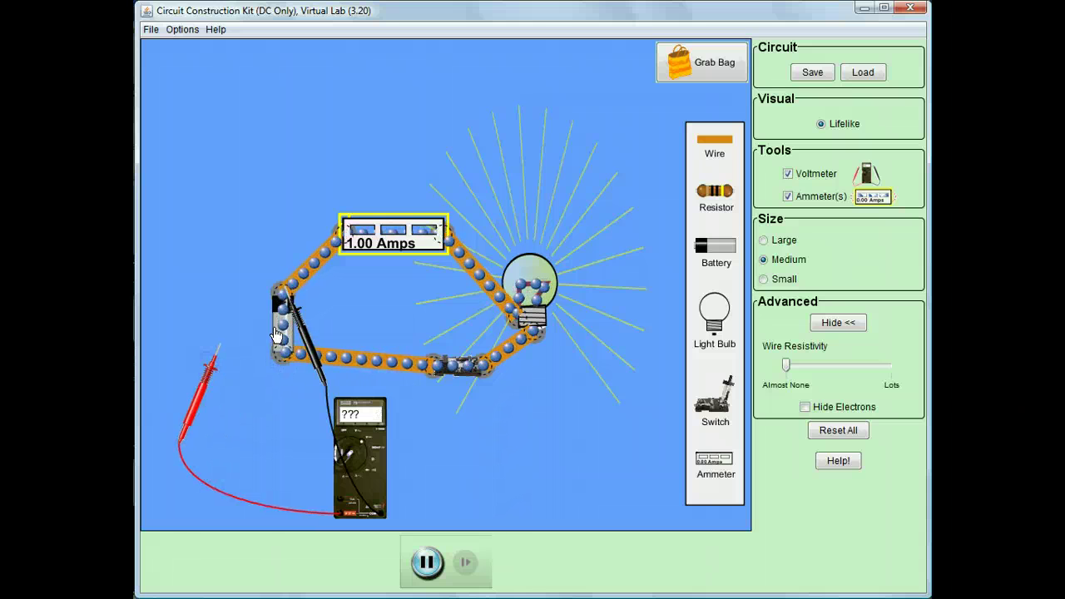
{"action": "left_click_drag", "start_coordinate": [301, 319], "coordinate": [504, 432]}
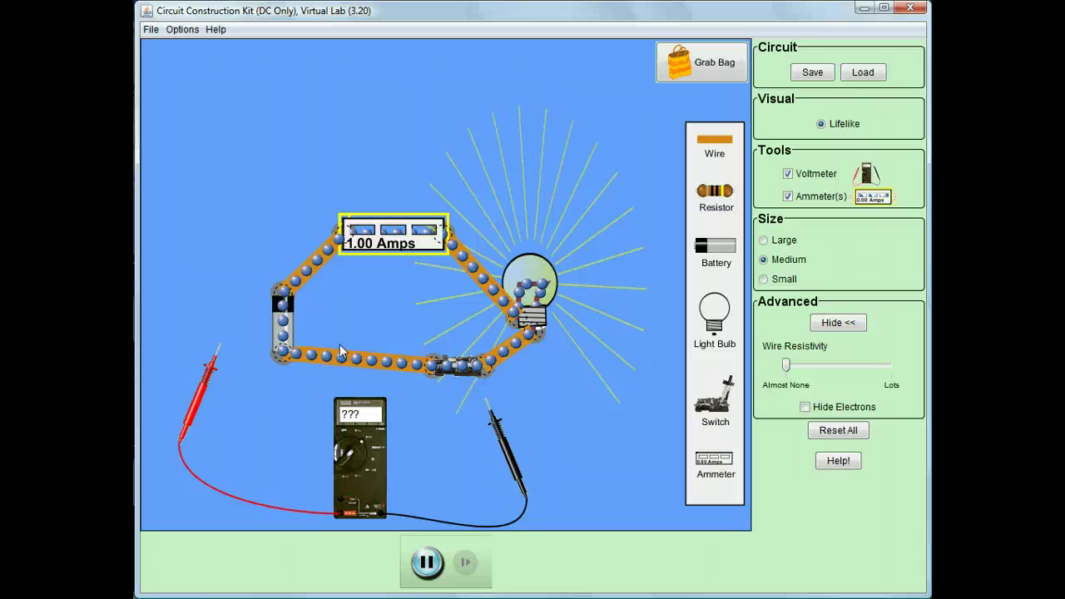
- Measure the voltage across the battery with the red probe at its upper end and the black at its lower end, and hide the electrons
{"action": "left_click_drag", "start_coordinate": [214, 381], "coordinate": [267, 334]}
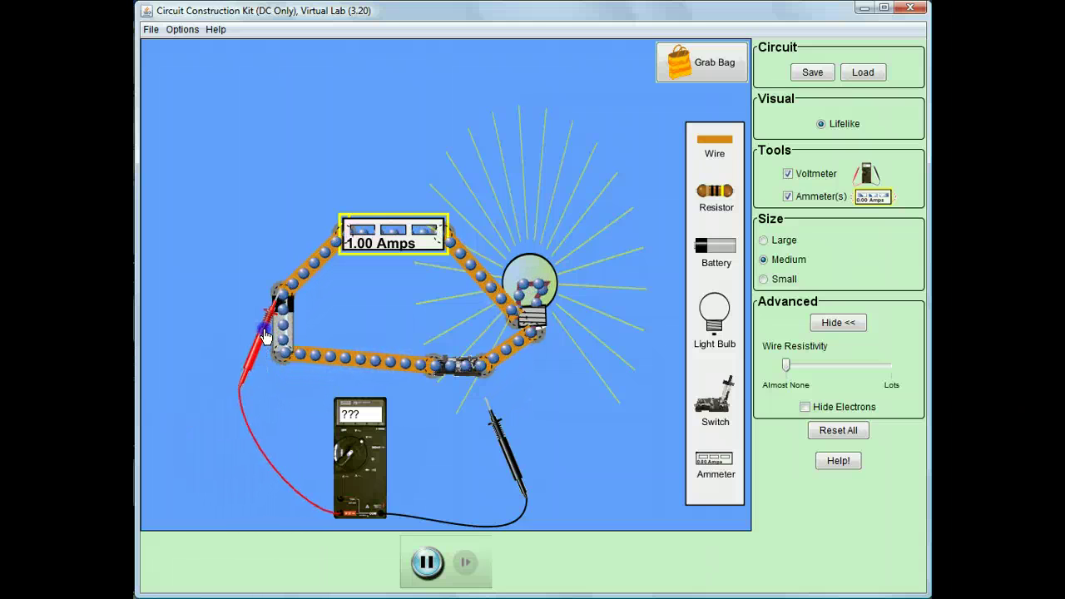
{"action": "left_click_drag", "start_coordinate": [503, 432], "coordinate": [303, 387]}
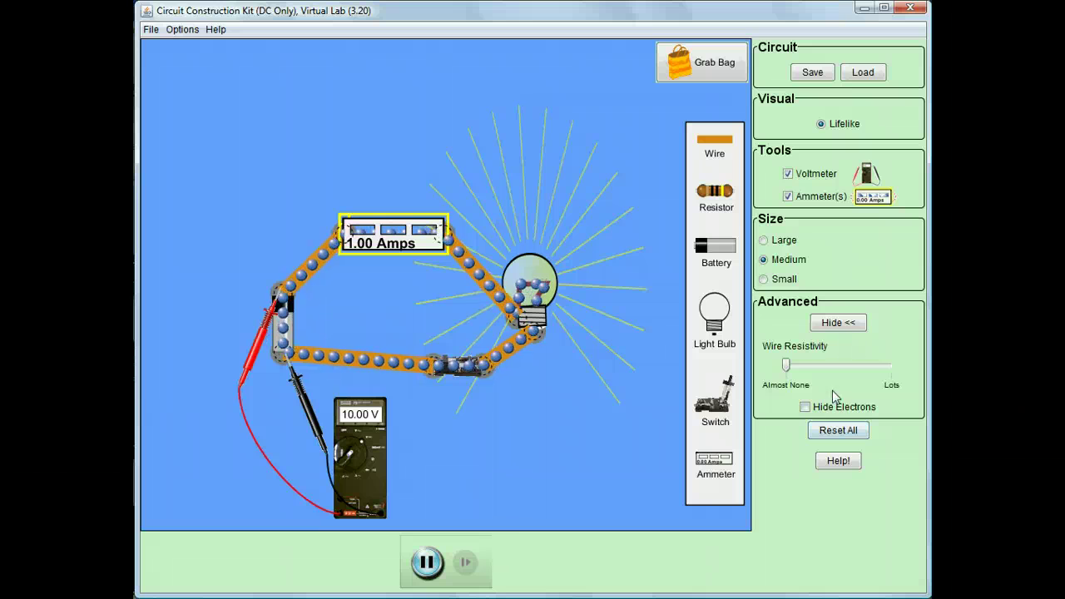
{"action": "left_click", "coordinate": [805, 407]}
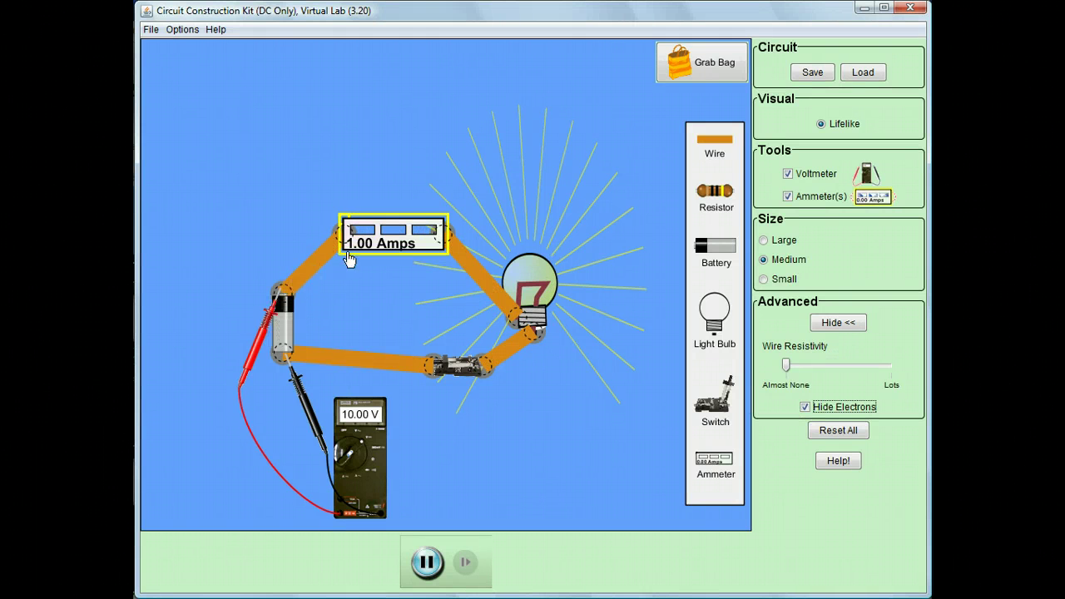
- Measure the voltage along the wire between the battery and ammeter while raising the wire resistivity to slightly above mid-range
{"action": "left_click_drag", "start_coordinate": [306, 405], "coordinate": [361, 272]}
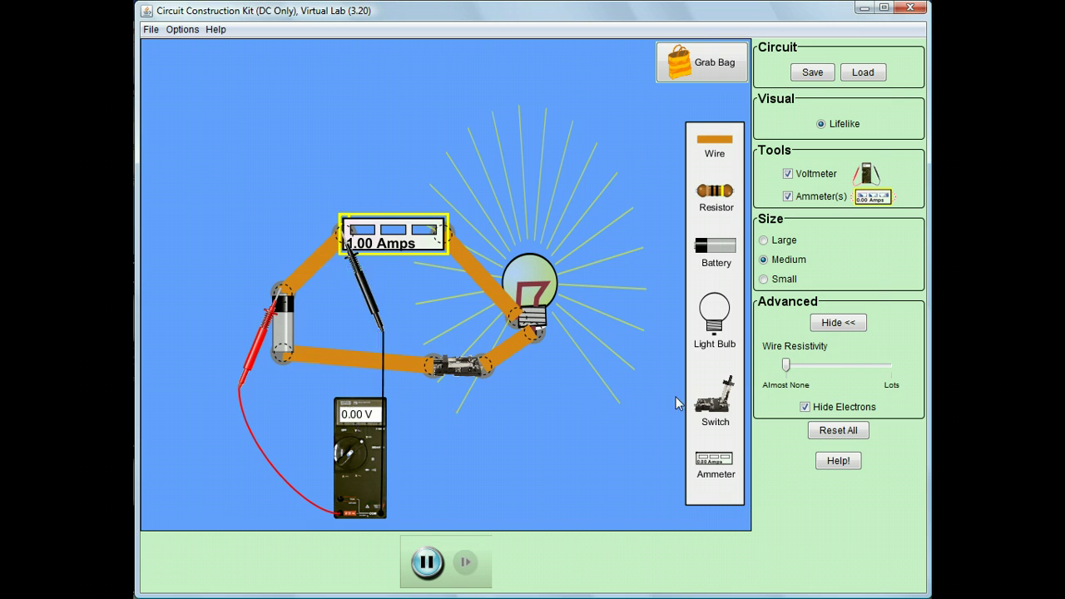
{"action": "left_click", "coordinate": [306, 272]}
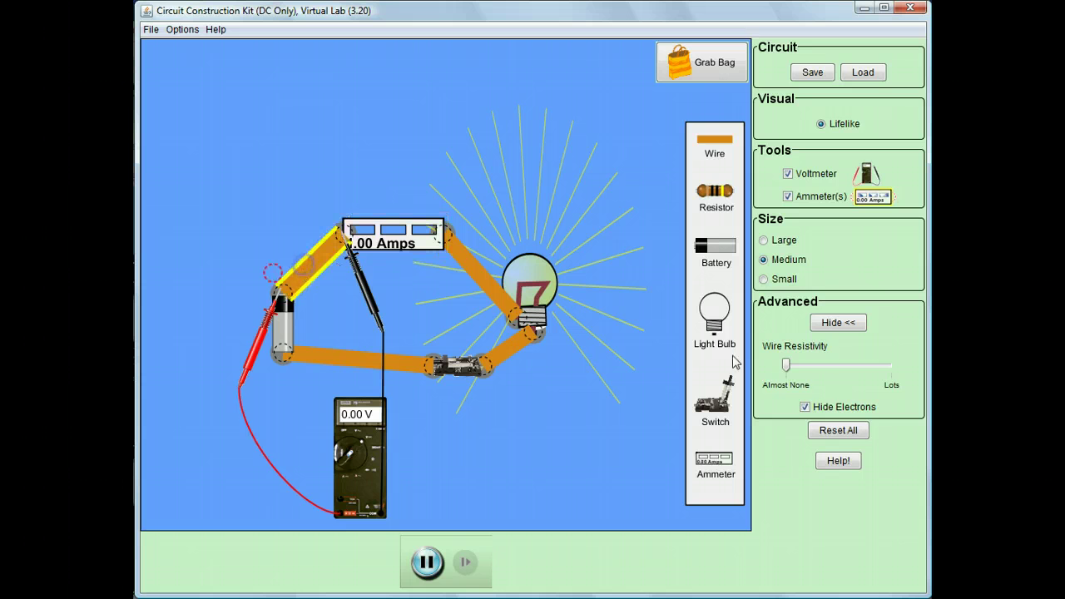
{"action": "left_click_drag", "start_coordinate": [787, 367], "coordinate": [844, 367]}
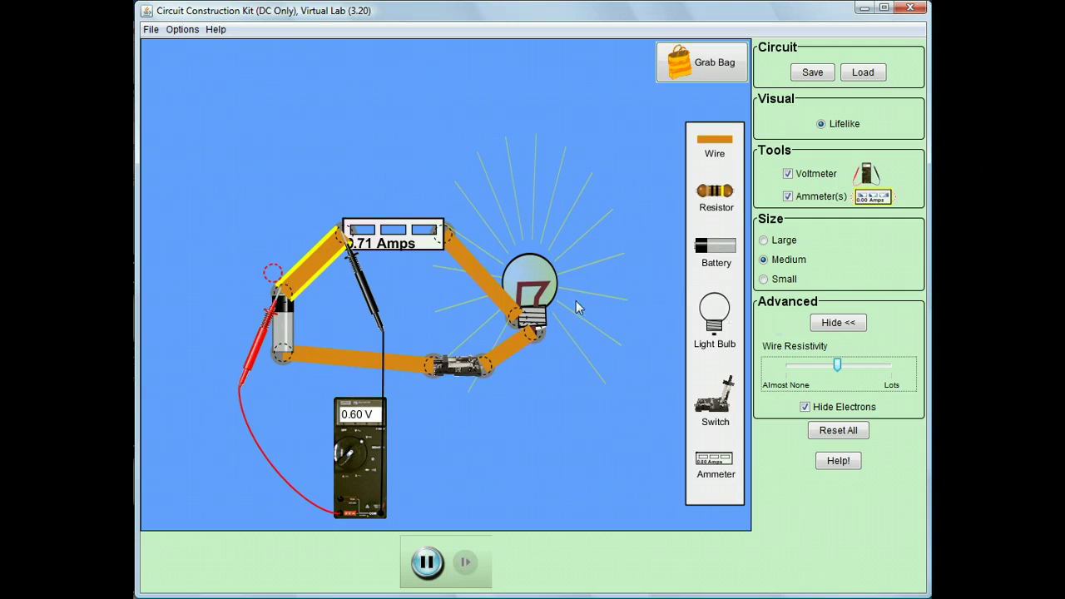
{"action": "left_click", "coordinate": [805, 407]}
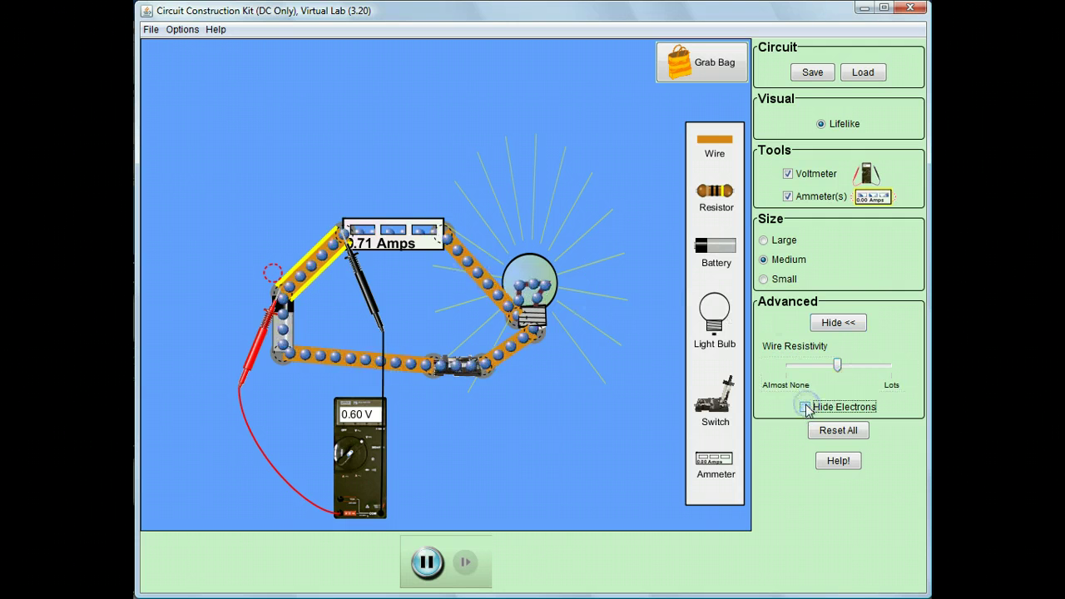
{"action": "mouse_move", "coordinate": [837, 367]}
{"action": "left_mouse_down"}
{"action": "mouse_move", "coordinate": [753, 371]}
{"action": "mouse_move", "coordinate": [850, 379]}
{"action": "mouse_move", "coordinate": [843, 372]}
{"action": "left_mouse_up"}
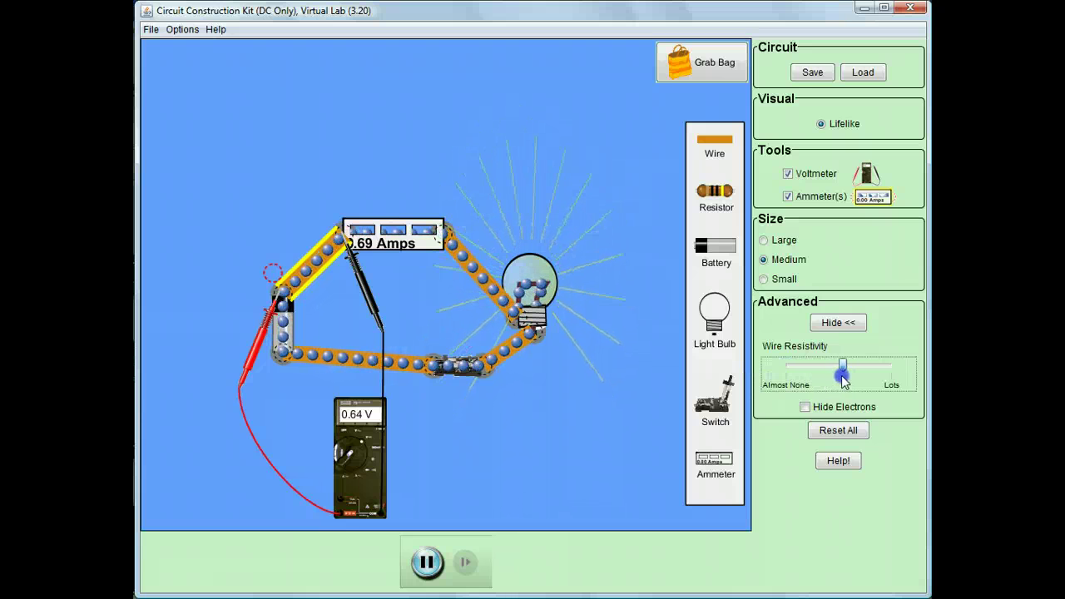
{"action": "left_click", "coordinate": [806, 407]}
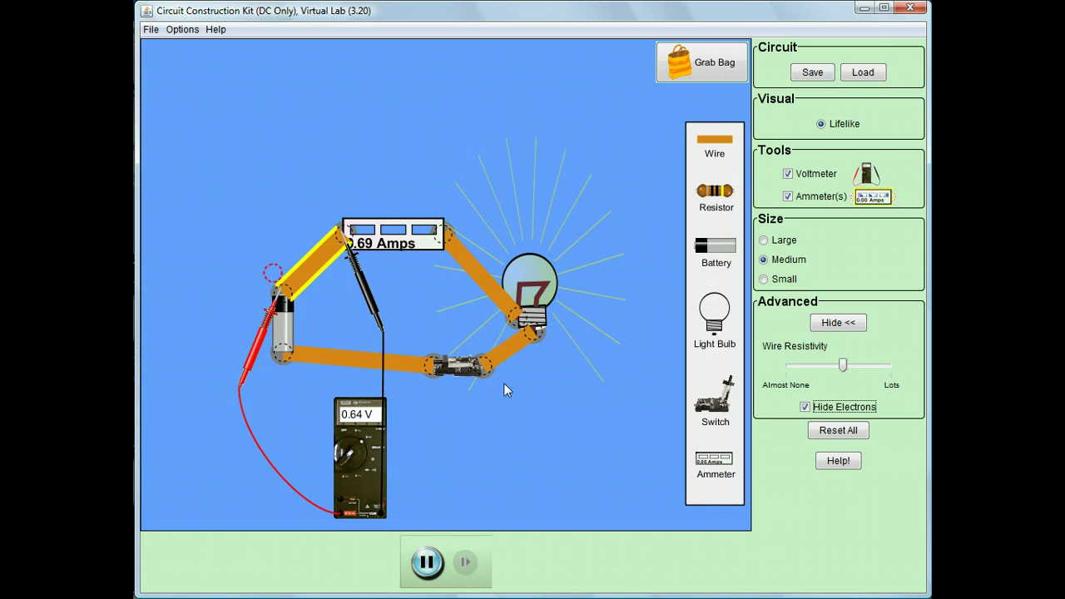
- Measure the voltage across the ammeter alone and from the ammeter to the bulb's base, and return the wire resistivity to Almost None
{"action": "left_click_drag", "start_coordinate": [358, 283], "coordinate": [466, 287]}
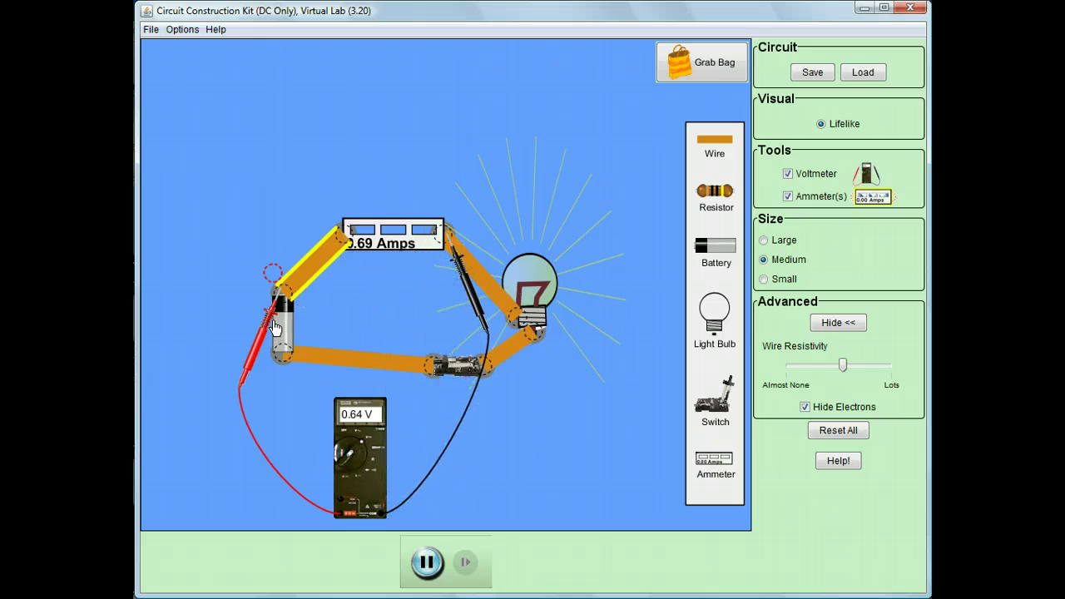
{"action": "left_click_drag", "start_coordinate": [268, 325], "coordinate": [336, 247]}
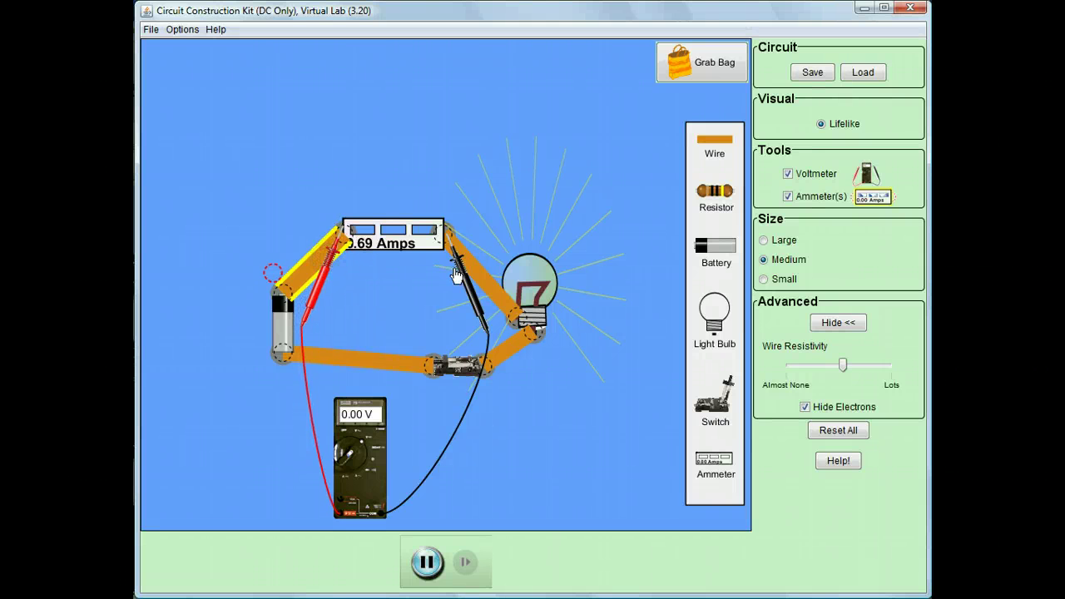
{"action": "left_click_drag", "start_coordinate": [459, 273], "coordinate": [564, 377]}
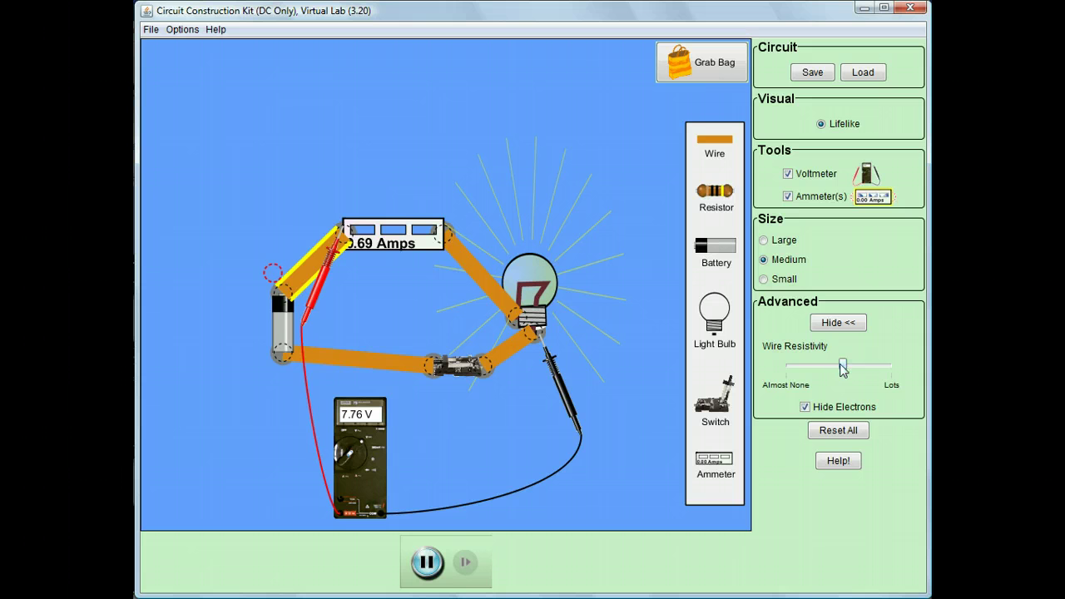
{"action": "left_click_drag", "start_coordinate": [843, 369], "coordinate": [749, 364]}
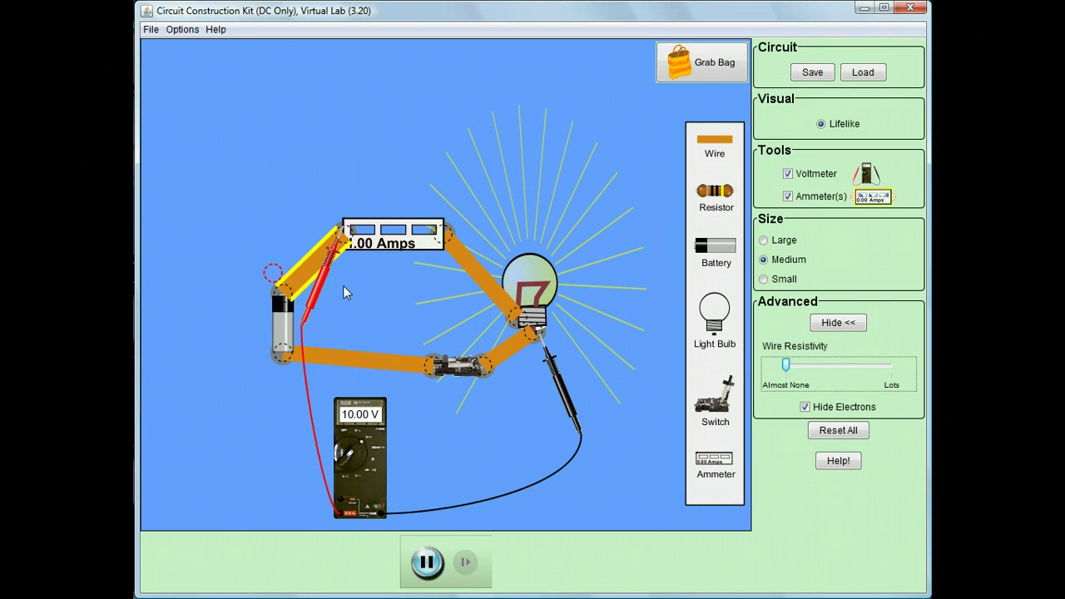
- Measure the voltage along the wire between the ammeter and bulb, and across the bulb with red at its side contact and black at its base
{"action": "left_click_drag", "start_coordinate": [326, 287], "coordinate": [423, 291]}
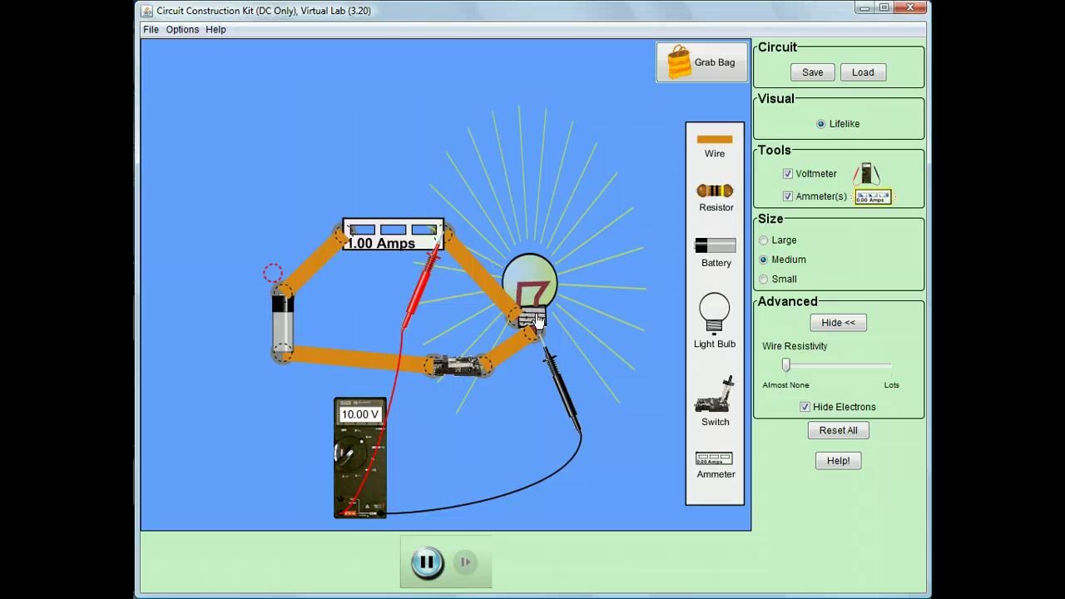
{"action": "left_click_drag", "start_coordinate": [548, 351], "coordinate": [522, 326]}
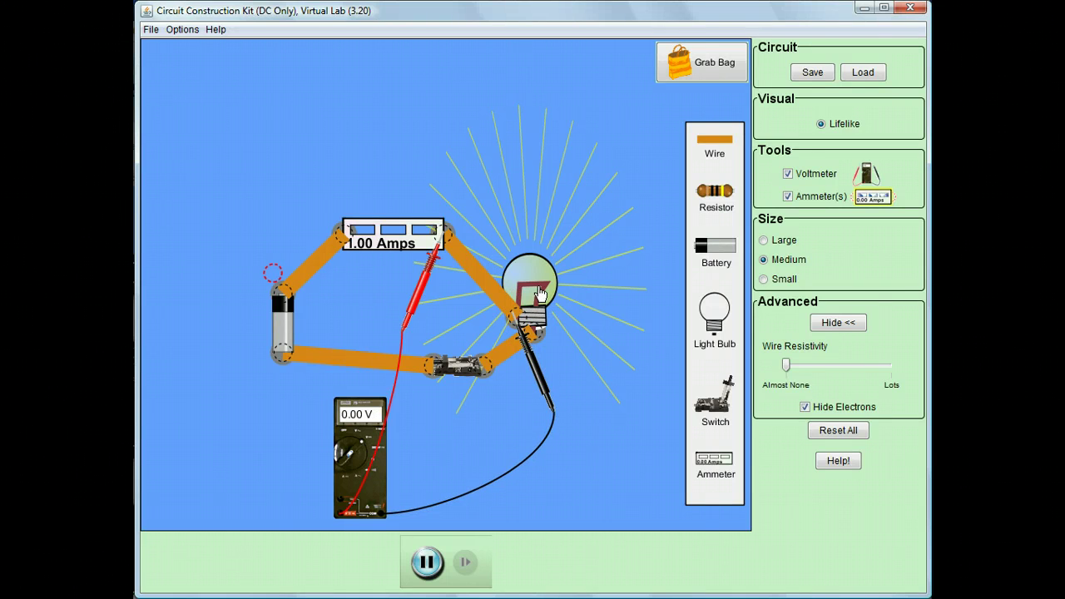
{"action": "left_click_drag", "start_coordinate": [539, 362], "coordinate": [565, 381]}
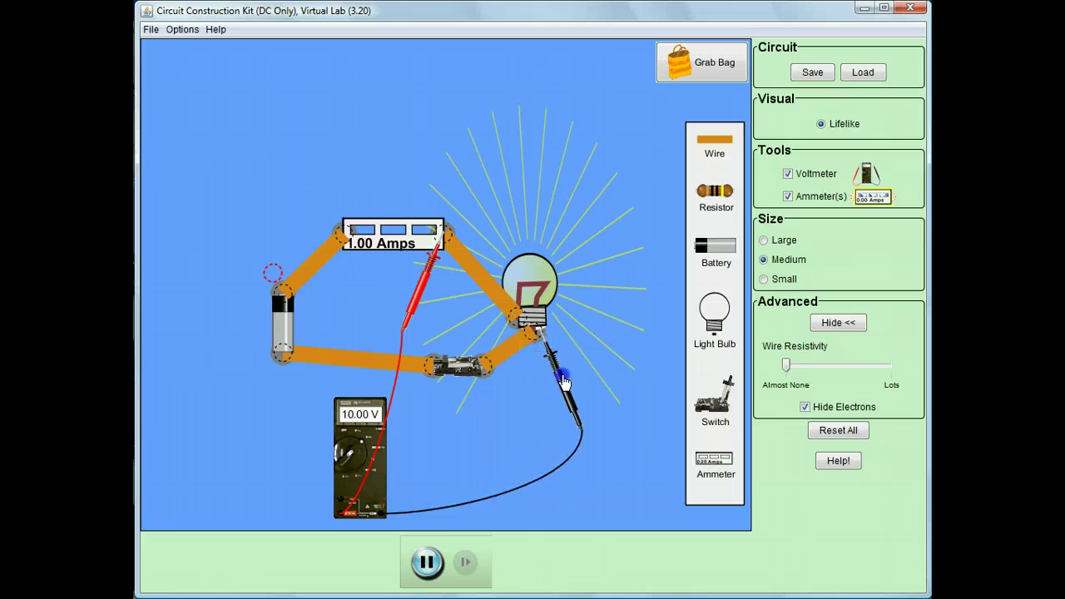
{"action": "left_click_drag", "start_coordinate": [418, 308], "coordinate": [493, 393]}
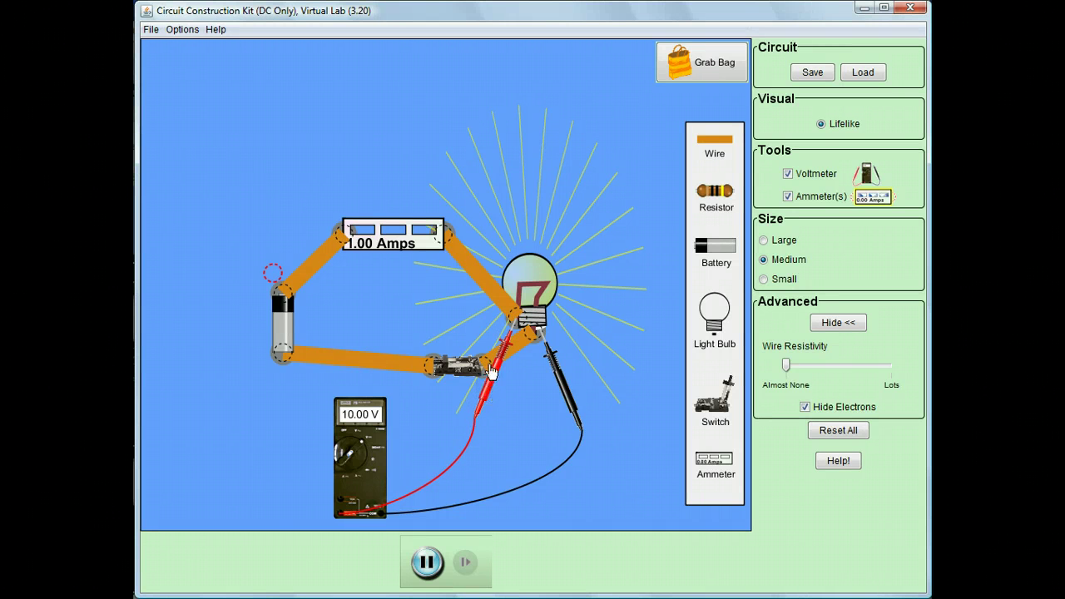
{"action": "left_click_drag", "start_coordinate": [506, 350], "coordinate": [509, 327]}
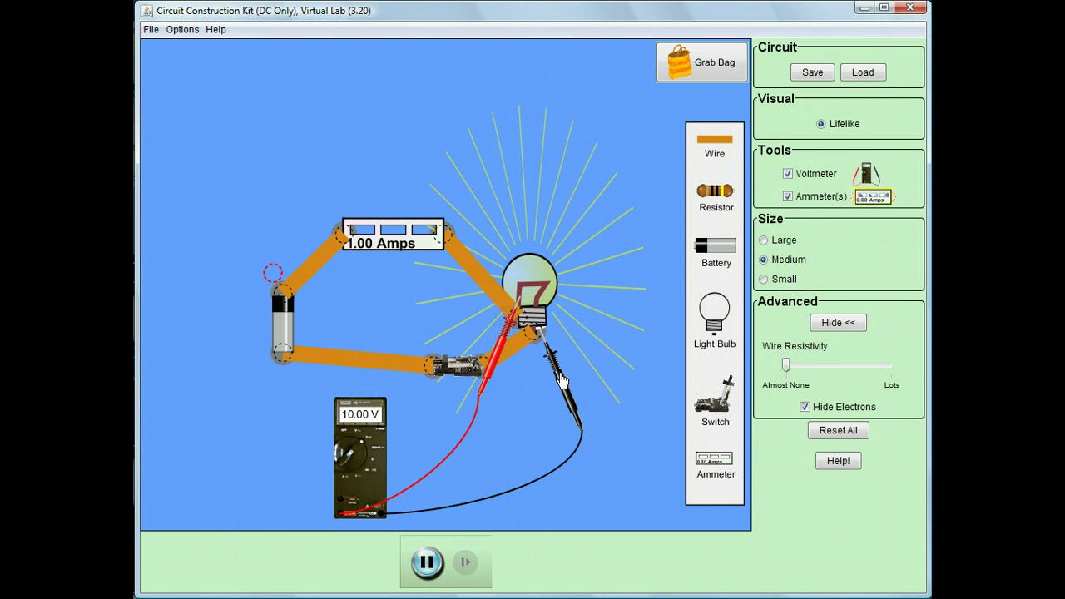
{"action": "mouse_move", "coordinate": [559, 373]}
{"action": "left_mouse_down"}
{"action": "mouse_move", "coordinate": [558, 356]}
{"action": "mouse_move", "coordinate": [551, 363]}
{"action": "left_mouse_up"}
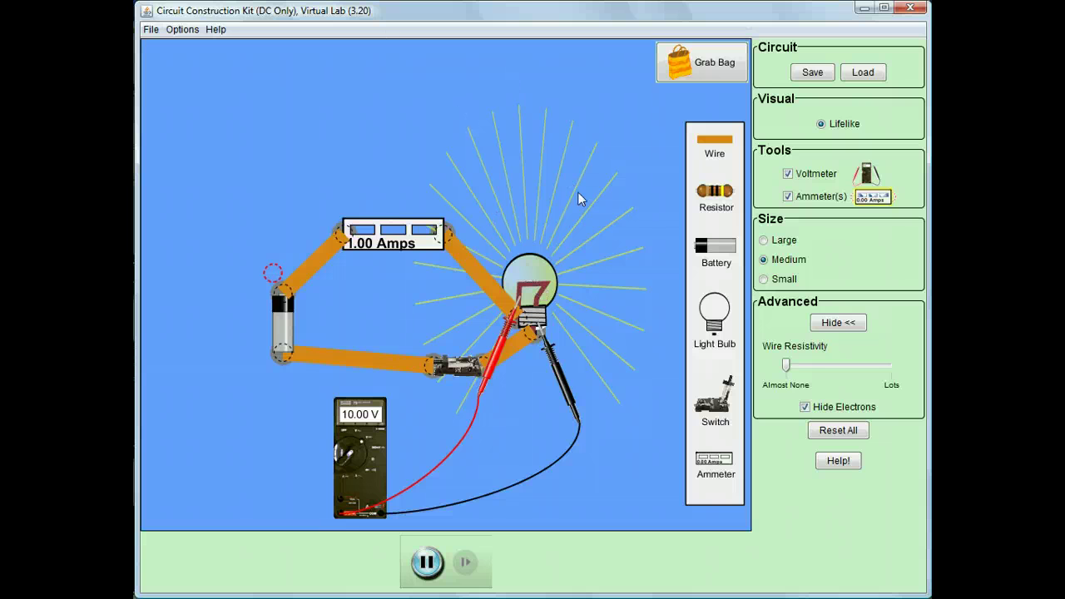
- Measure the voltage from the bulb's side contact to the switch's far end, and from the bulb's base to that same end
{"action": "left_click_drag", "start_coordinate": [559, 369], "coordinate": [451, 410]}
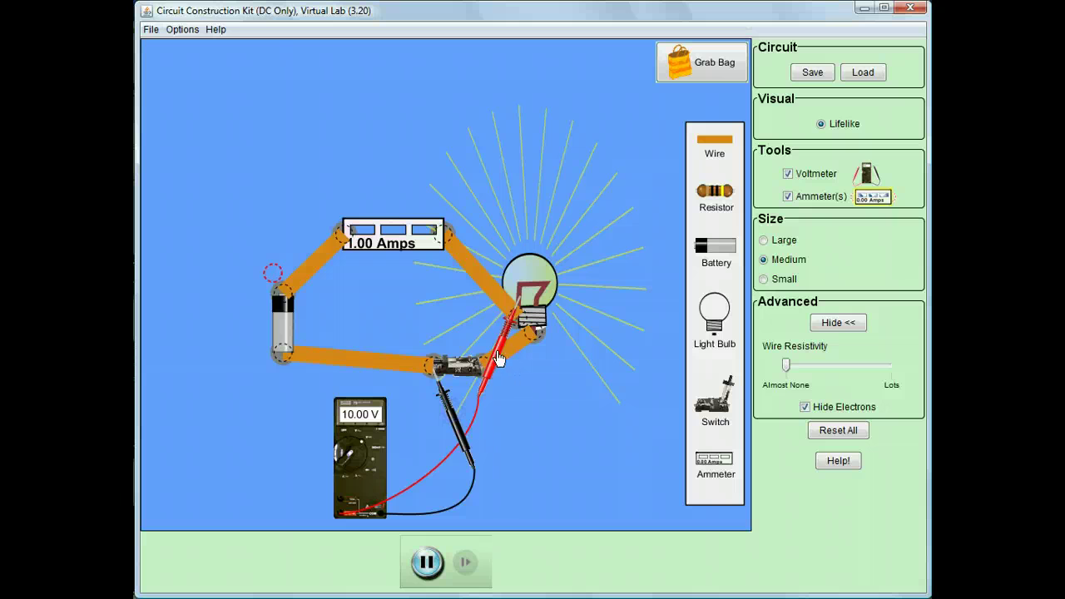
{"action": "left_click_drag", "start_coordinate": [498, 358], "coordinate": [509, 385]}
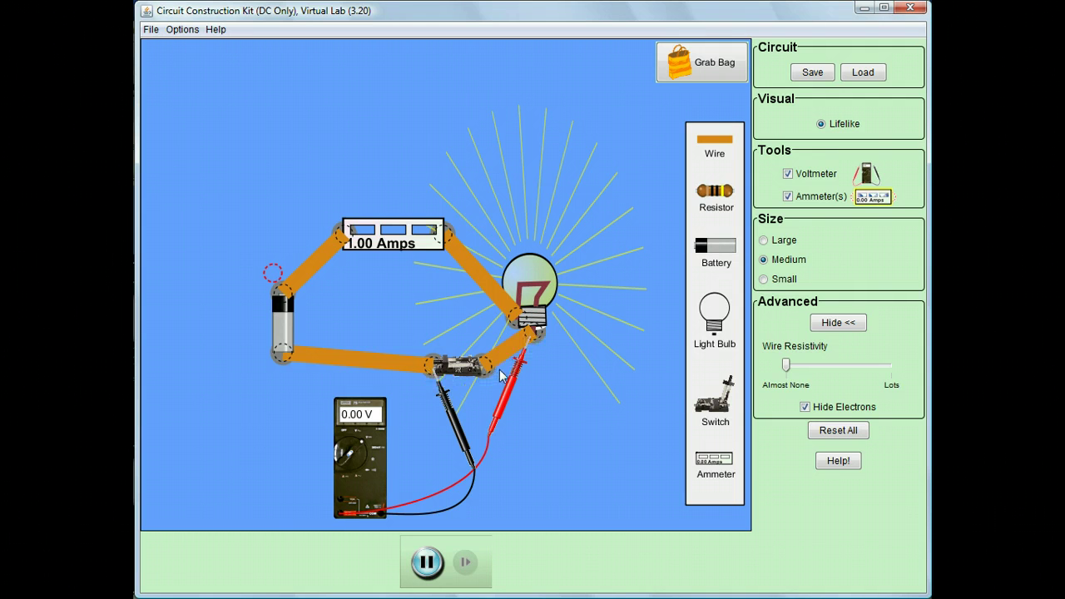
- With the black probe at the battery's lower end, measure the voltage at the wire before the bulb, the bulb's side contact and the battery's upper end
{"action": "left_click_drag", "start_coordinate": [439, 400], "coordinate": [299, 381]}
{"action": "left_click_drag", "start_coordinate": [511, 386], "coordinate": [481, 308]}
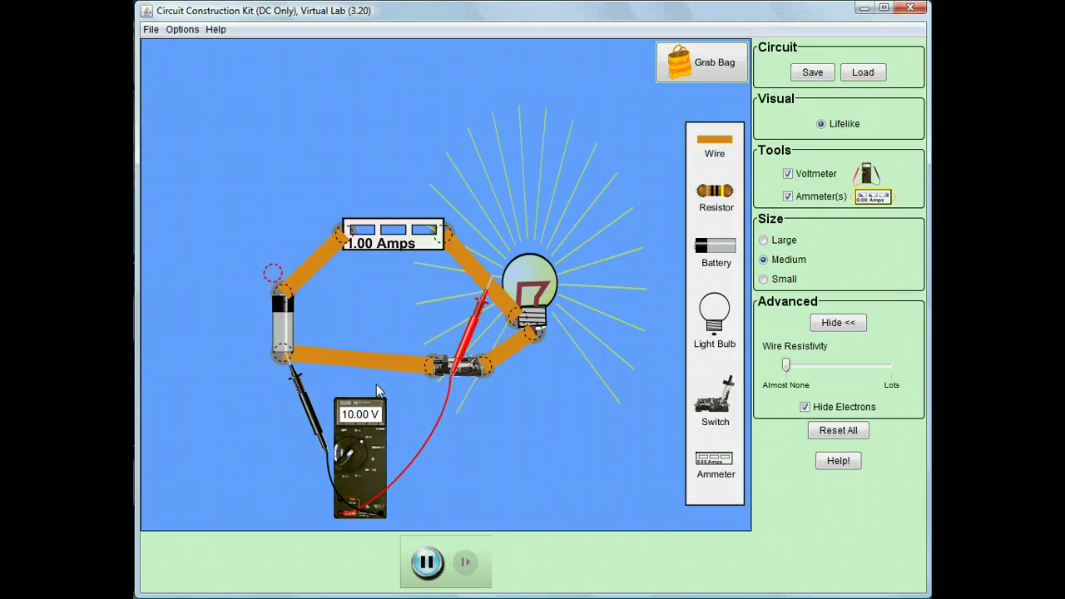
{"action": "left_click_drag", "start_coordinate": [483, 330], "coordinate": [496, 363]}
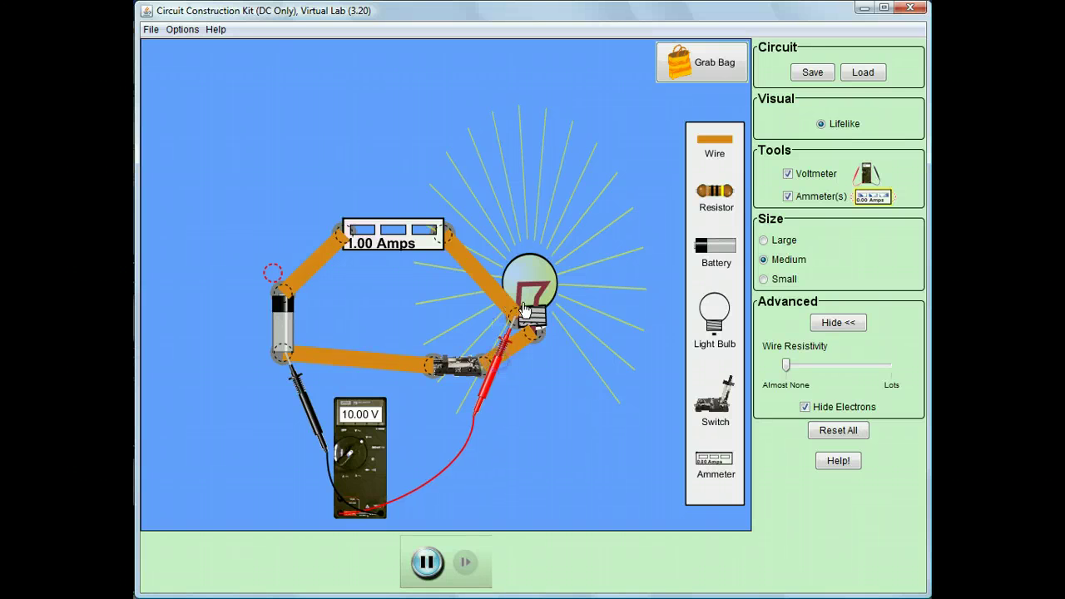
{"action": "mouse_move", "coordinate": [280, 376]}
{"action": "left_mouse_down"}
{"action": "mouse_move", "coordinate": [469, 369]}
{"action": "mouse_move", "coordinate": [462, 383]}
{"action": "mouse_move", "coordinate": [294, 377]}
{"action": "left_mouse_up"}
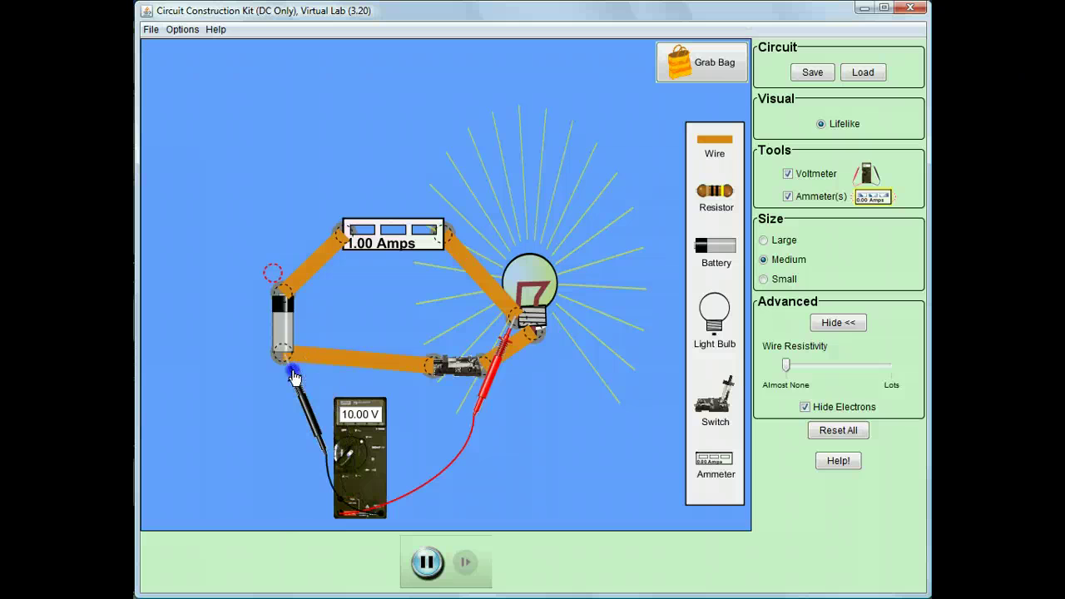
{"action": "left_click_drag", "start_coordinate": [516, 340], "coordinate": [280, 306]}
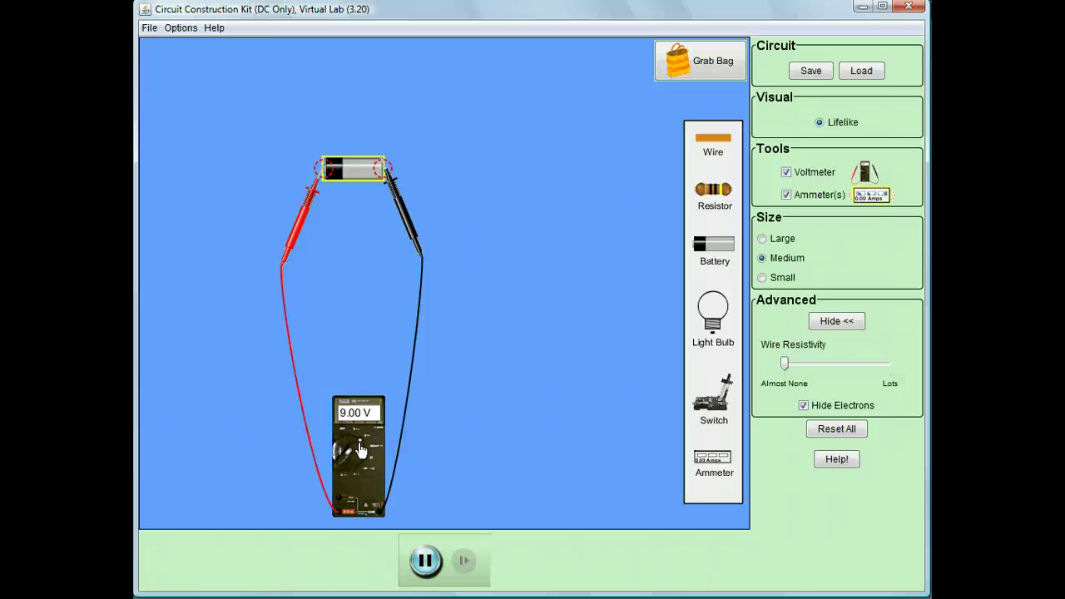
- Move the voltmeter up to just below the lone battery, between its two probes
{"action": "left_click_drag", "start_coordinate": [362, 430], "coordinate": [362, 430]}
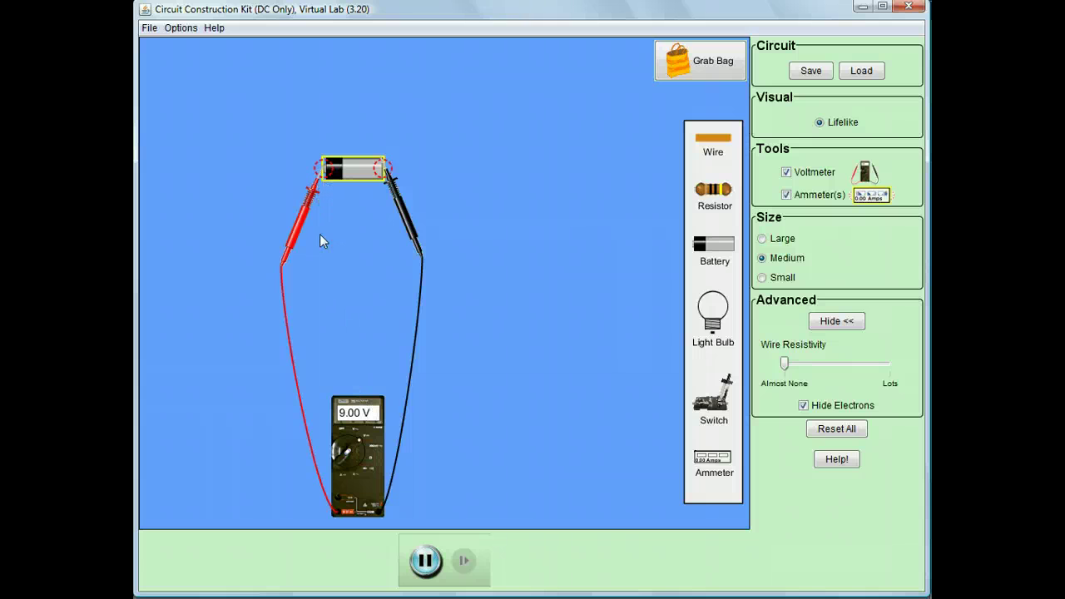
{"action": "left_click_drag", "start_coordinate": [353, 445], "coordinate": [352, 303]}
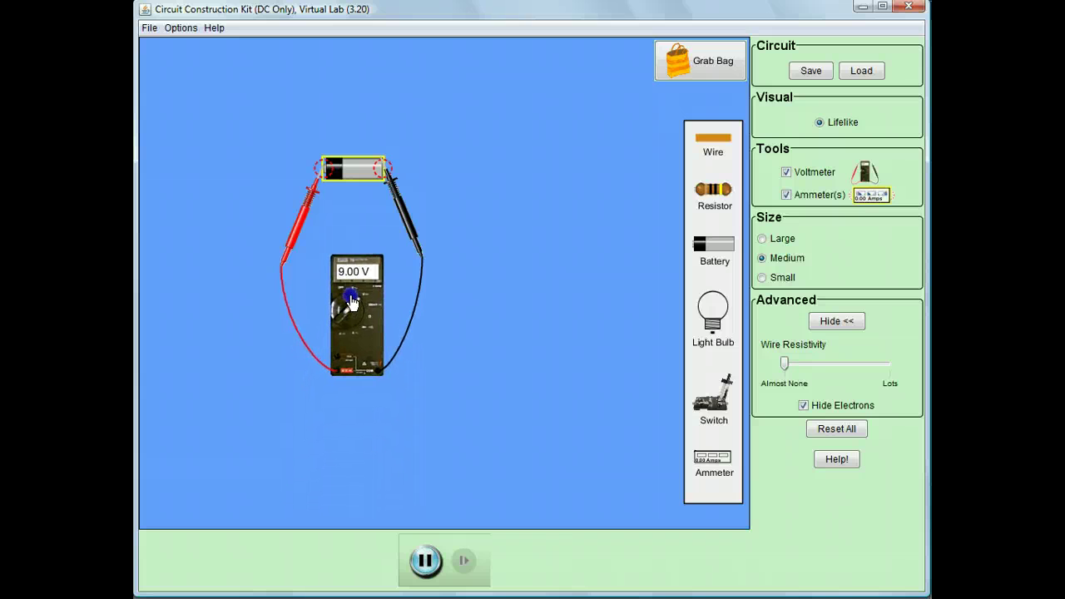